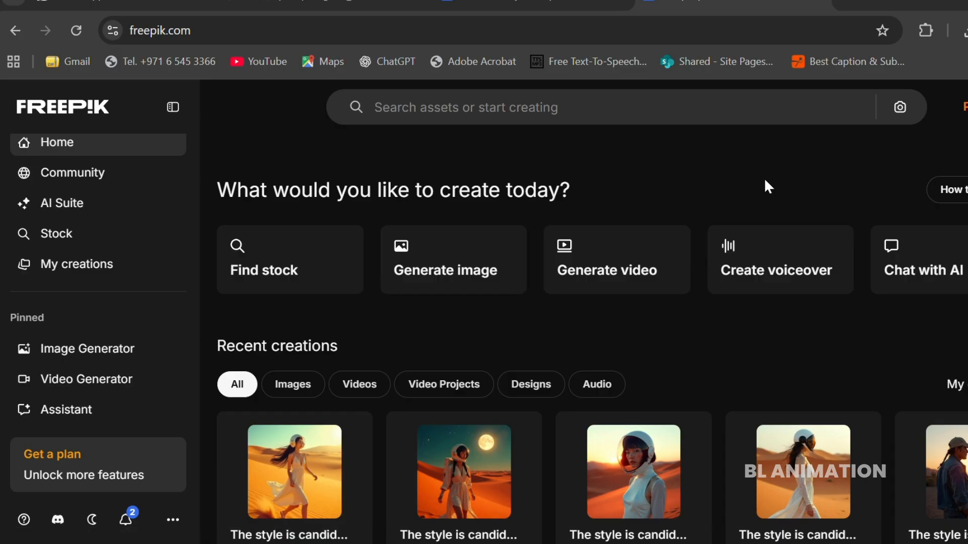
- Look through the Freepik home page's recent creations, quick actions, tutorials, collections and inspiration images
{"action": "scroll", "coordinate": [766, 186], "scroll_direction": "down", "scroll_amount": 4}
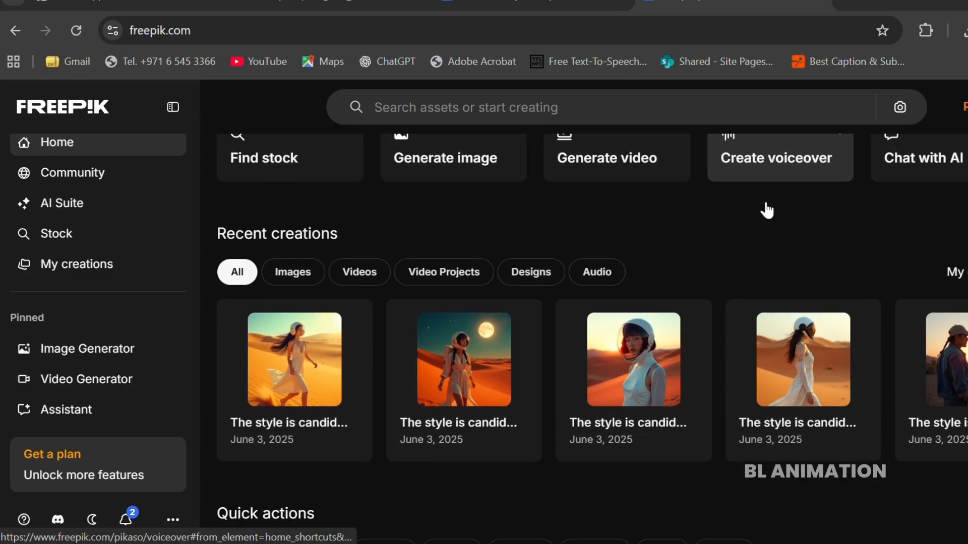
{"action": "scroll", "coordinate": [766, 209], "scroll_direction": "down", "scroll_amount": 5}
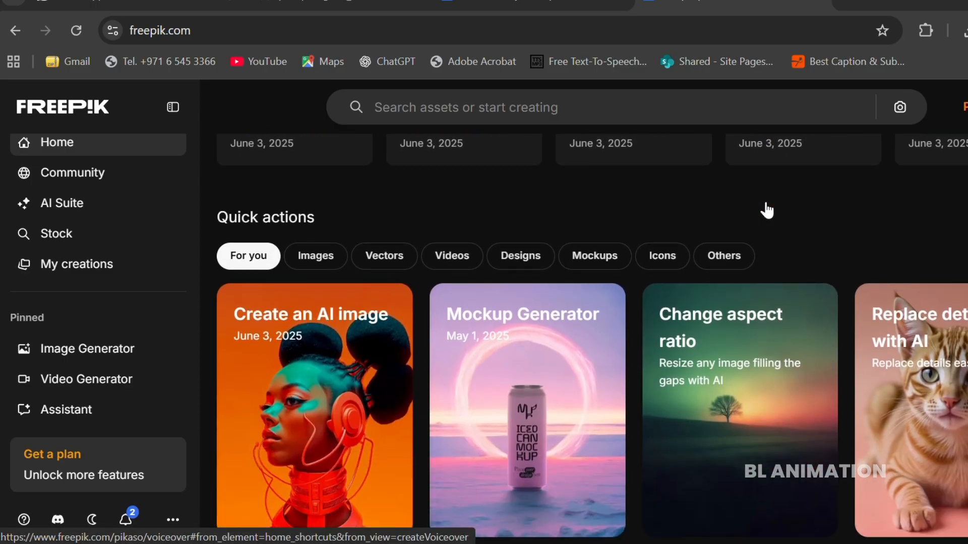
{"action": "scroll", "coordinate": [766, 209], "scroll_direction": "down", "scroll_amount": 8}
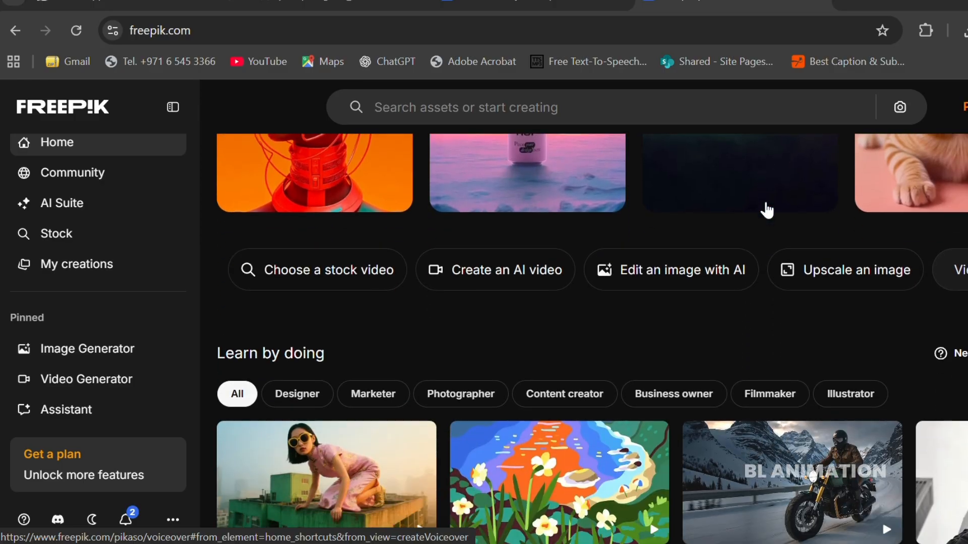
{"action": "scroll", "coordinate": [766, 209], "scroll_direction": "down", "scroll_amount": 6}
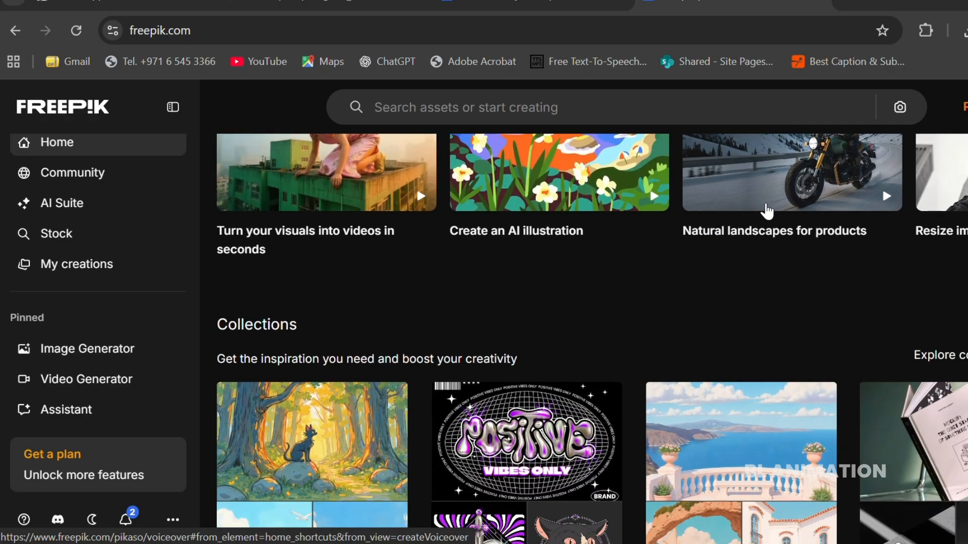
{"action": "scroll", "coordinate": [767, 211], "scroll_direction": "down", "scroll_amount": 9}
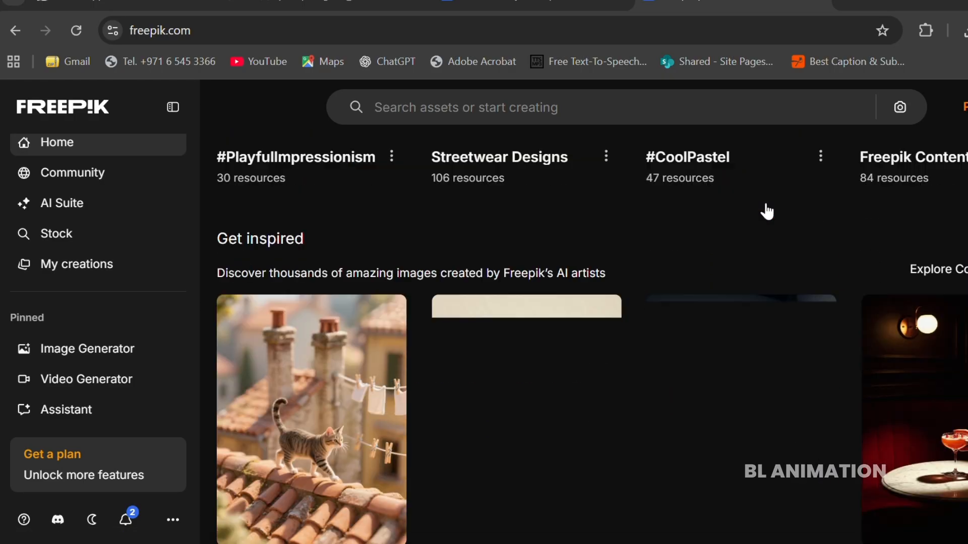
{"action": "scroll", "coordinate": [767, 212], "scroll_direction": "down", "scroll_amount": 4}
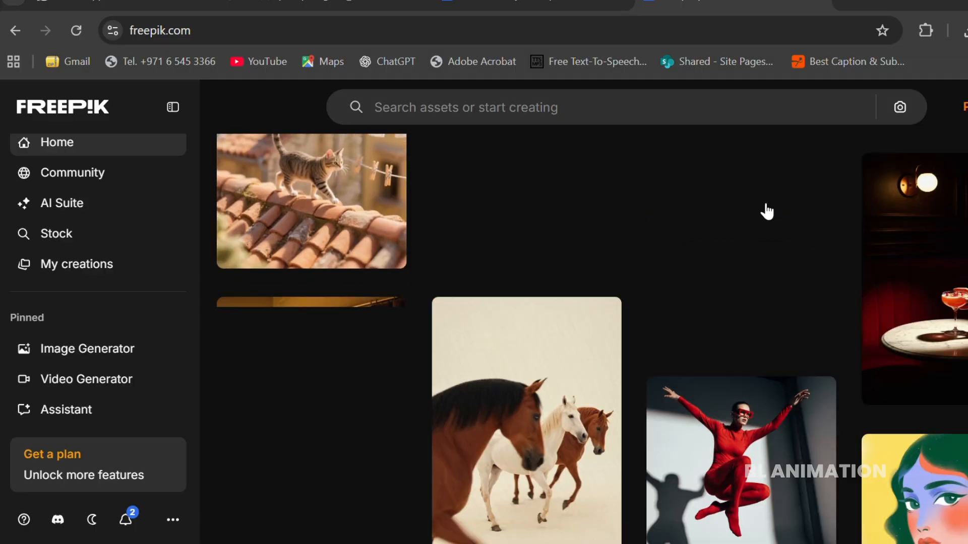
{"action": "scroll", "coordinate": [767, 212], "scroll_direction": "down", "scroll_amount": 5}
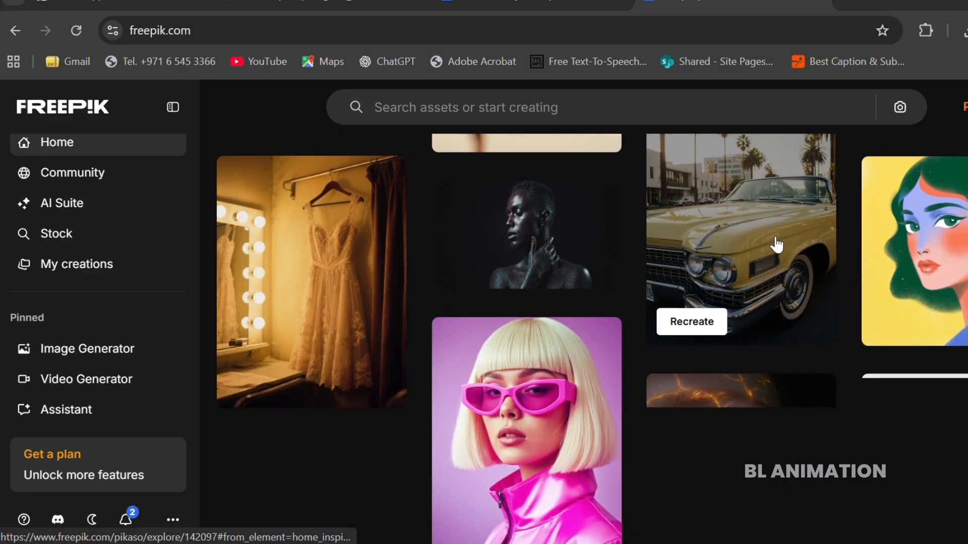
{"action": "scroll", "coordinate": [776, 246], "scroll_direction": "down", "scroll_amount": 6}
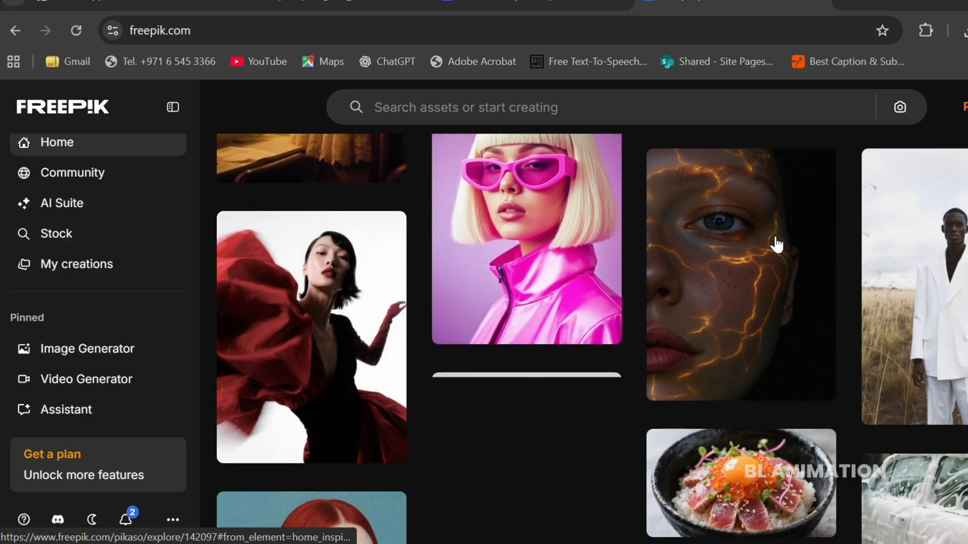
{"action": "scroll", "coordinate": [776, 246], "scroll_direction": "down", "scroll_amount": 5}
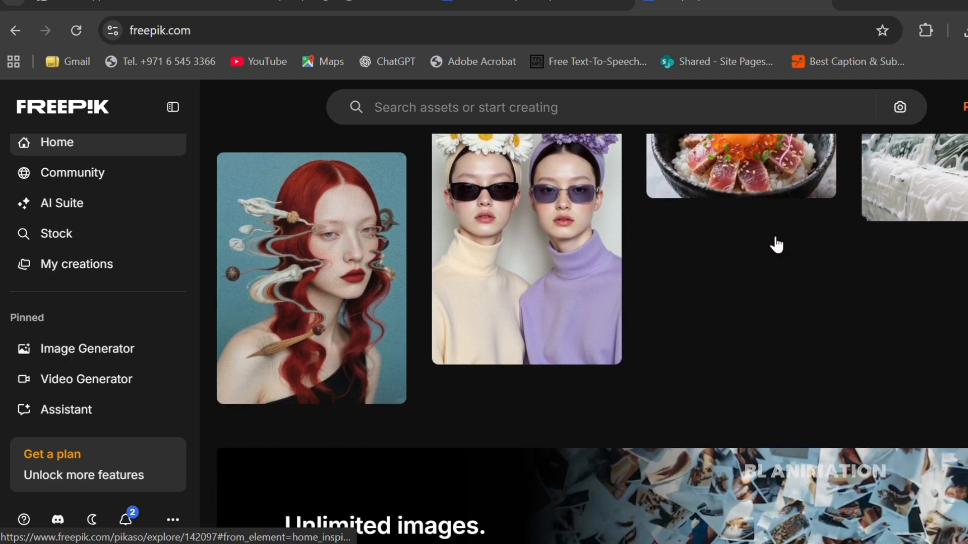
{"action": "scroll", "coordinate": [776, 245], "scroll_direction": "down", "scroll_amount": 5}
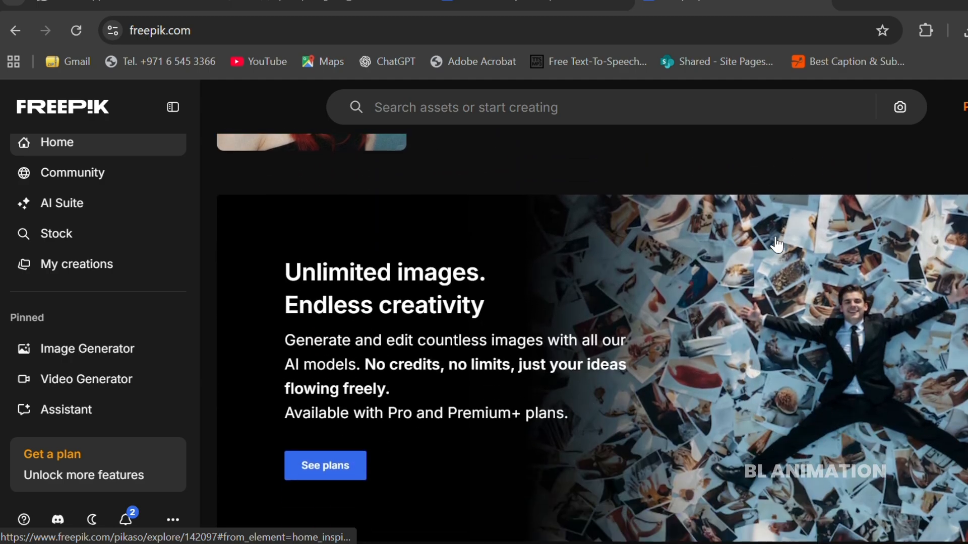
{"action": "scroll", "coordinate": [775, 243], "scroll_direction": "down", "scroll_amount": 2}
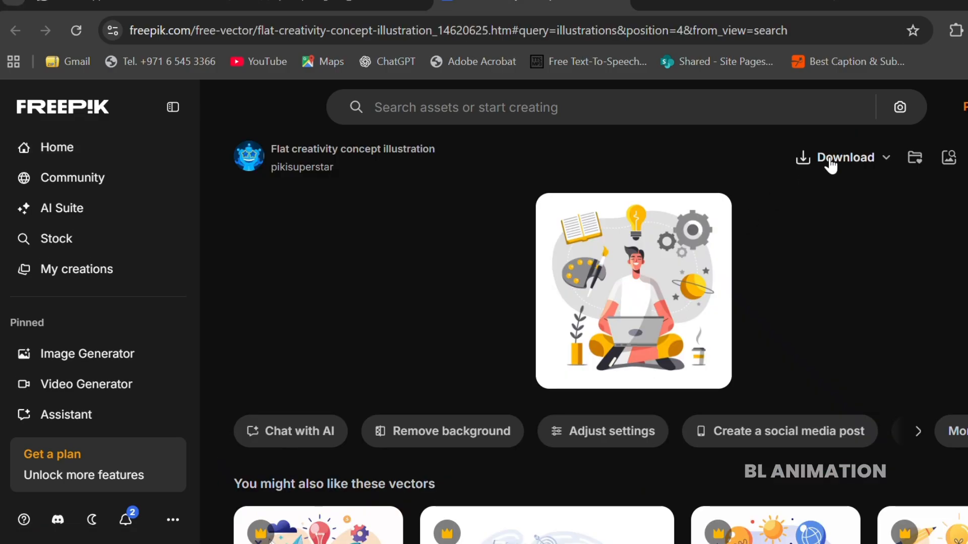
- Download the Flat creativity concept illustration and open its 5492342.ai file from the extracted folder in Illustrator
{"action": "left_click", "coordinate": [829, 161]}
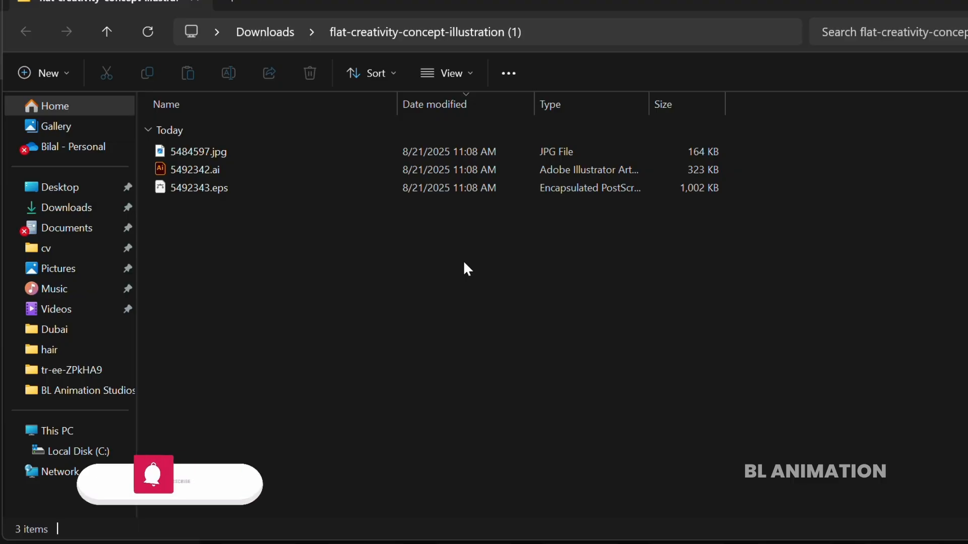
{"action": "left_click", "coordinate": [418, 170]}
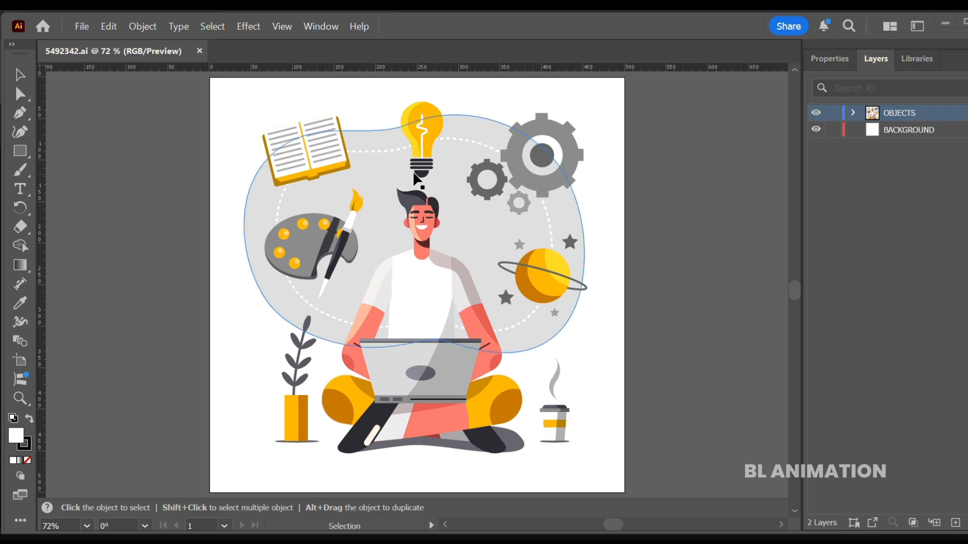
- Create a new Web-Large document of 1920 x 1080 px in RGB Color mode with one artboard
{"action": "left_click", "coordinate": [80, 30]}
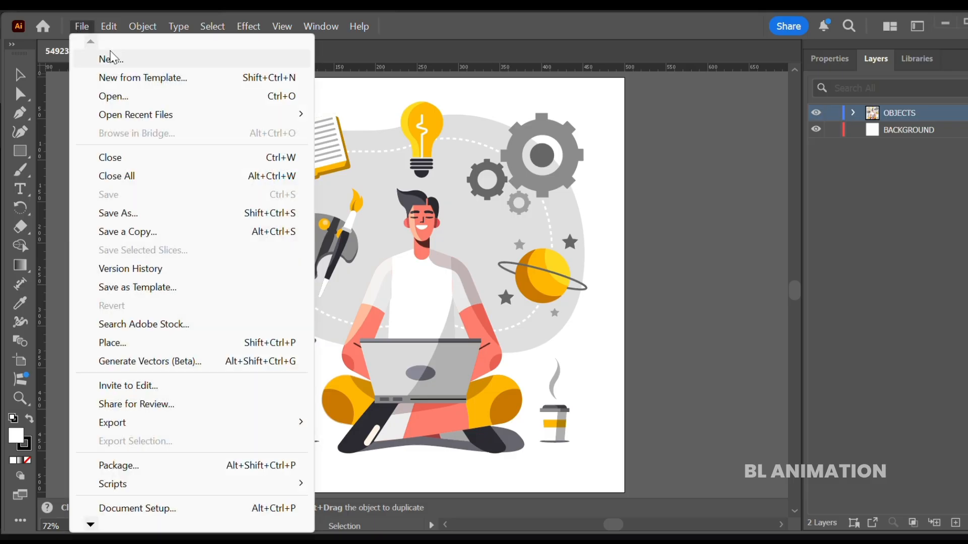
{"action": "key", "text": "Escape"}
{"action": "key", "text": "ctrl+n"}
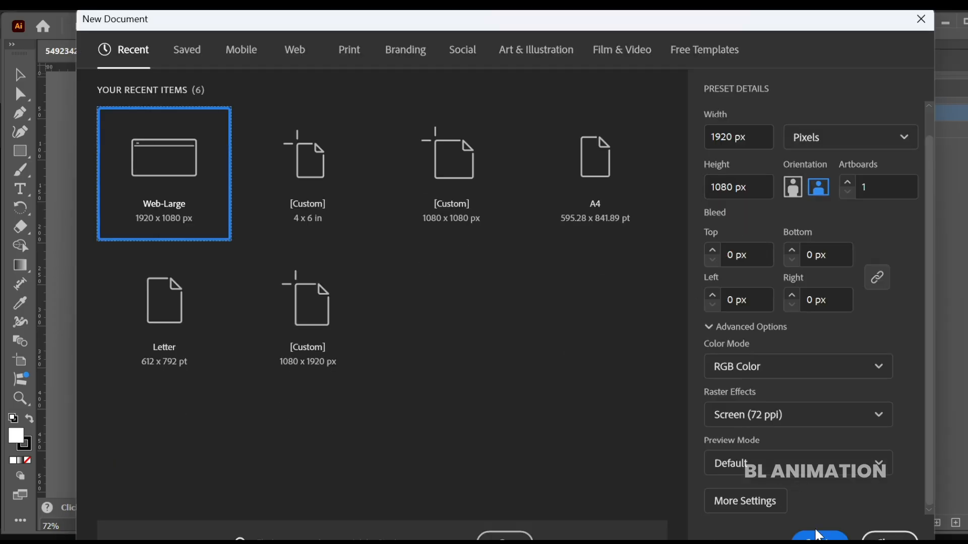
{"action": "left_click", "coordinate": [819, 536]}
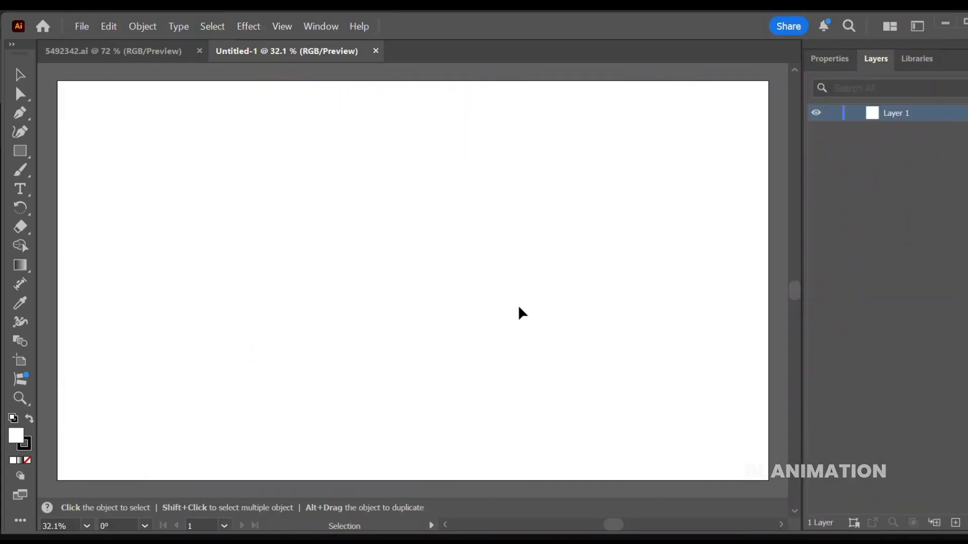
{"action": "key", "text": "ctrl+minus"}
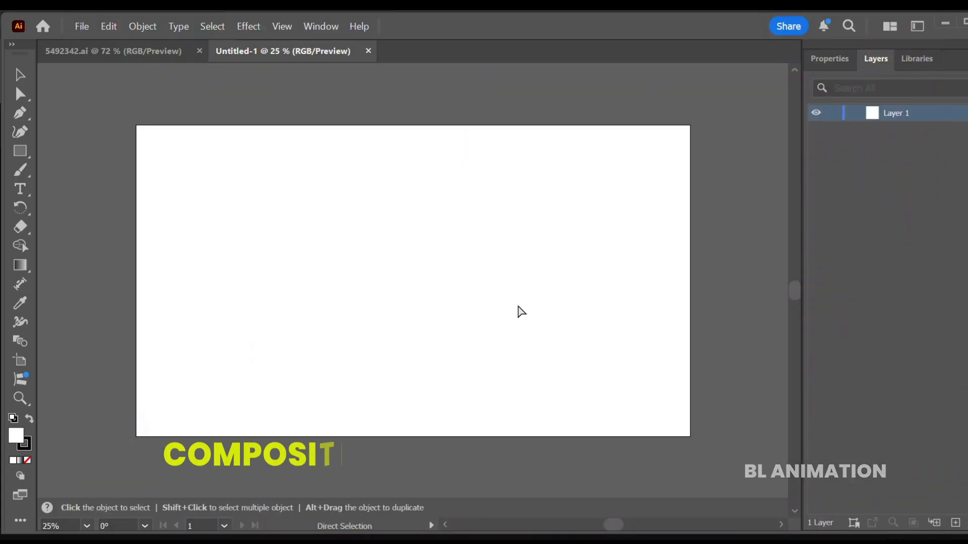
{"action": "key", "text": "v"}
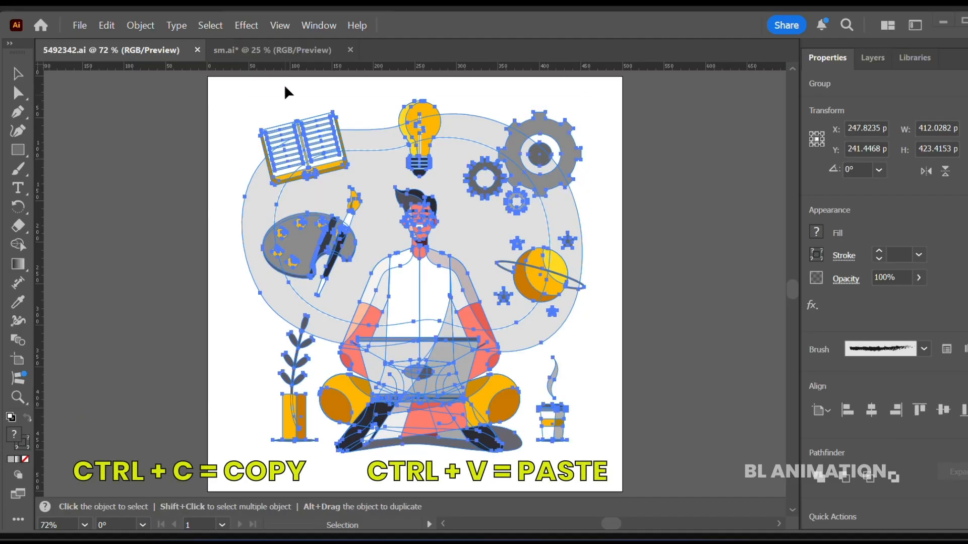
- Copy the whole illustration from 5492342.ai into sm.ai and place it around the middle of the artboard
{"action": "key", "text": "ctrl+c"}
{"action": "left_click", "coordinate": [272, 50]}
{"action": "key", "text": "ctrl+v"}
{"action": "left_click_drag", "start_coordinate": [471, 278], "coordinate": [539, 280]}
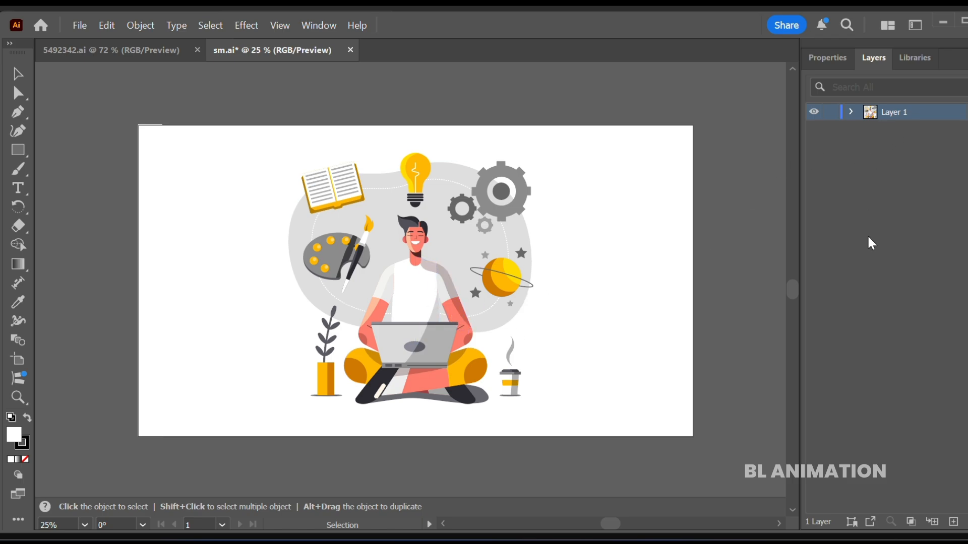
- Add eight new empty layers, Layer 2 to Layer 9, above the artwork's layer
{"action": "left_click", "coordinate": [954, 522]}
{"action": "left_click", "coordinate": [954, 521]}
{"action": "left_click", "coordinate": [954, 521]}
{"action": "left_click", "coordinate": [953, 521]}
{"action": "left_click", "coordinate": [953, 521]}
{"action": "left_click", "coordinate": [954, 521]}
{"action": "left_click", "coordinate": [954, 522]}
{"action": "left_click", "coordinate": [954, 521]}
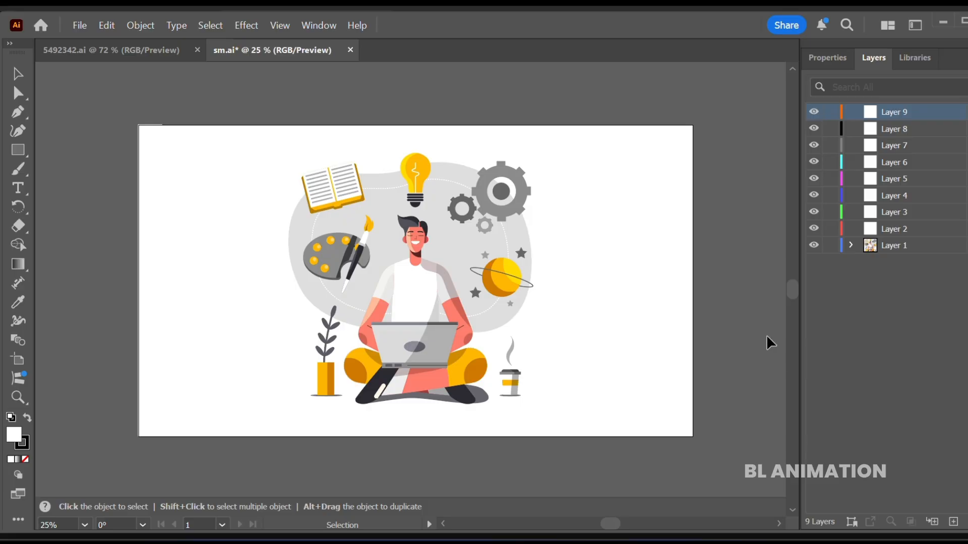
- Ungroup the pasted illustration into its separate elements
{"action": "left_click", "coordinate": [524, 300]}
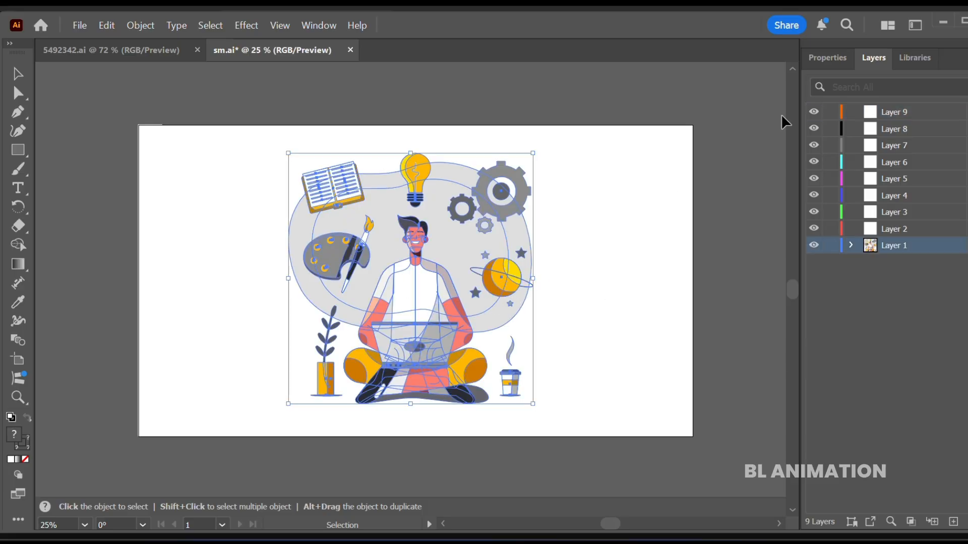
{"action": "left_click", "coordinate": [319, 25]}
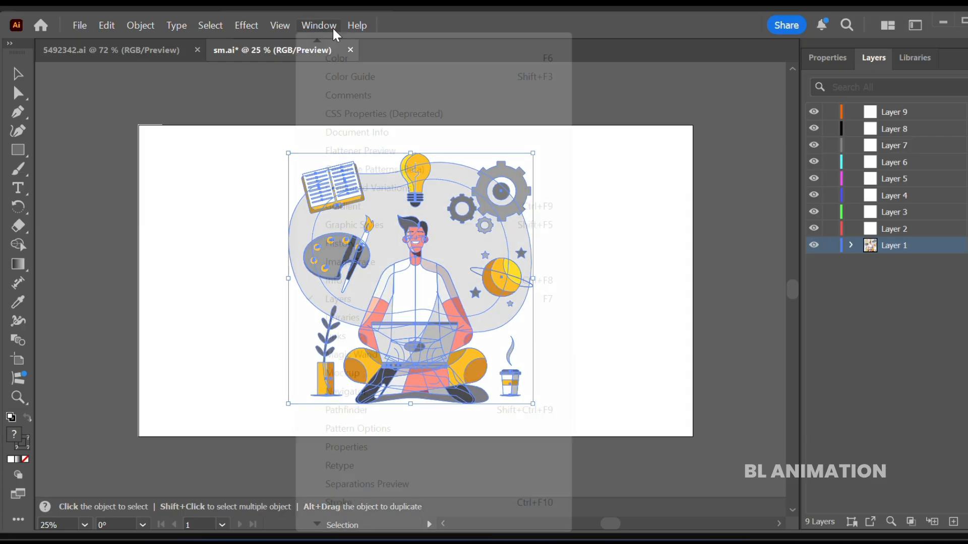
{"action": "left_click", "coordinate": [378, 444]}
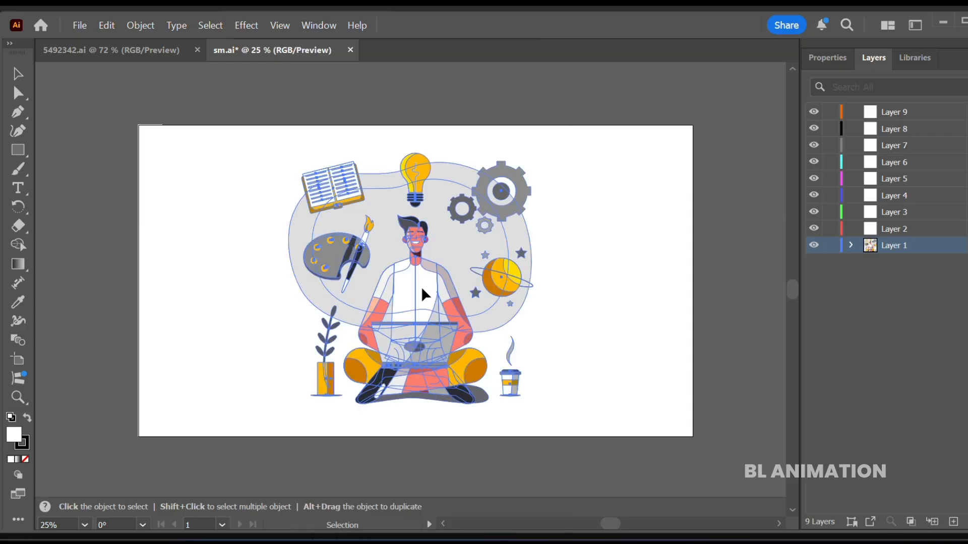
{"action": "left_click", "coordinate": [827, 60]}
{"action": "scroll", "coordinate": [864, 362], "scroll_direction": "down", "scroll_amount": 5}
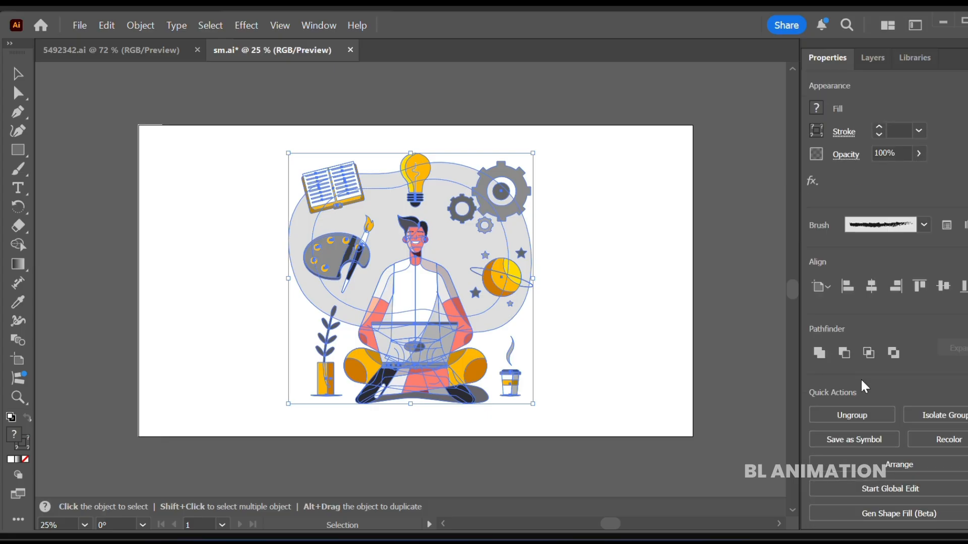
{"action": "left_click", "coordinate": [849, 420]}
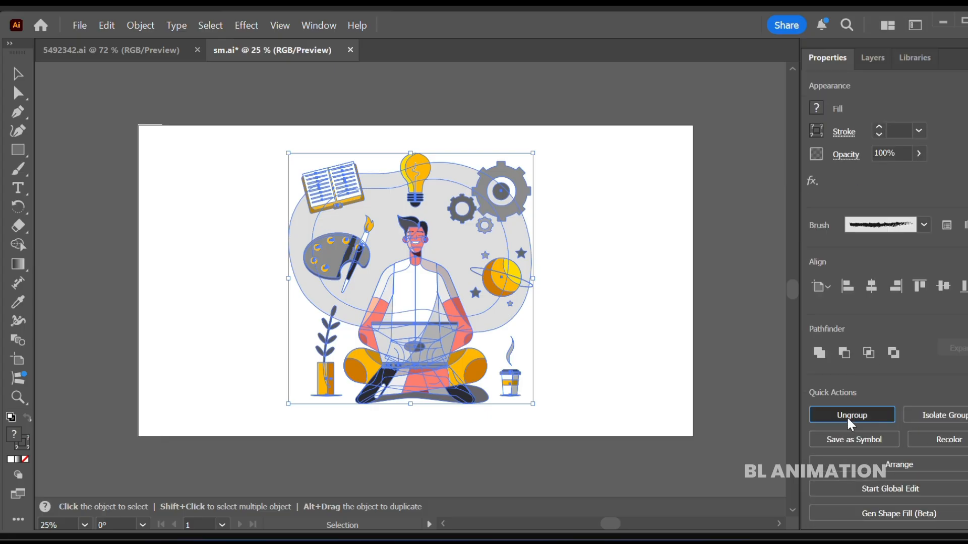
- Check that the gears, book, palette, plant, seated man, coffee cup and planet can each be selected separately
{"action": "left_click", "coordinate": [580, 227]}
{"action": "left_click", "coordinate": [496, 185]}
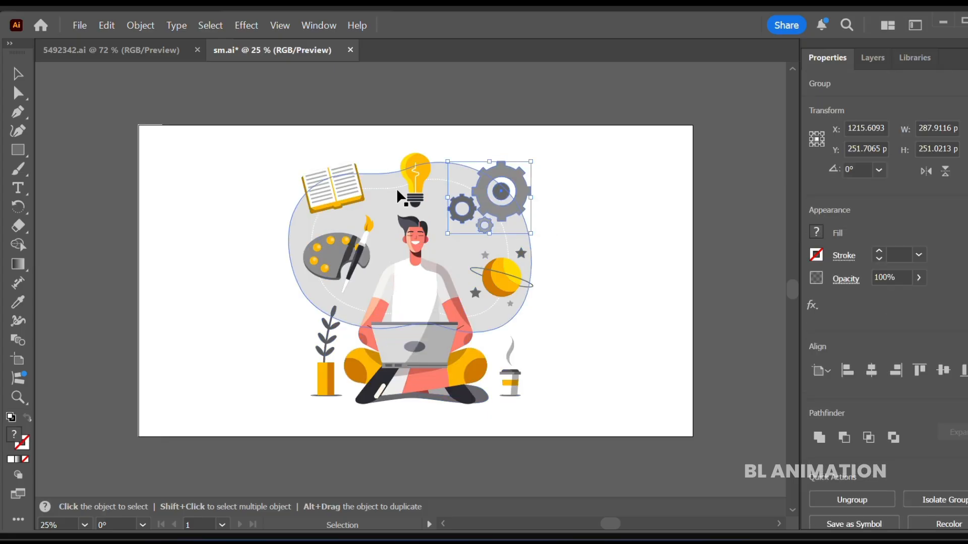
{"action": "left_click", "coordinate": [347, 186]}
{"action": "left_click", "coordinate": [338, 263]}
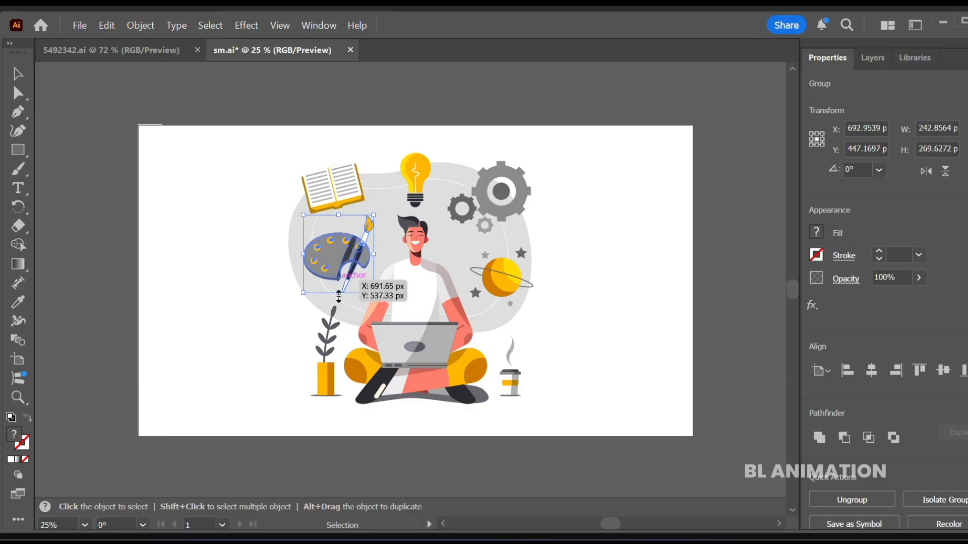
{"action": "left_click", "coordinate": [328, 348]}
{"action": "left_click", "coordinate": [398, 353]}
{"action": "left_click", "coordinate": [511, 377]}
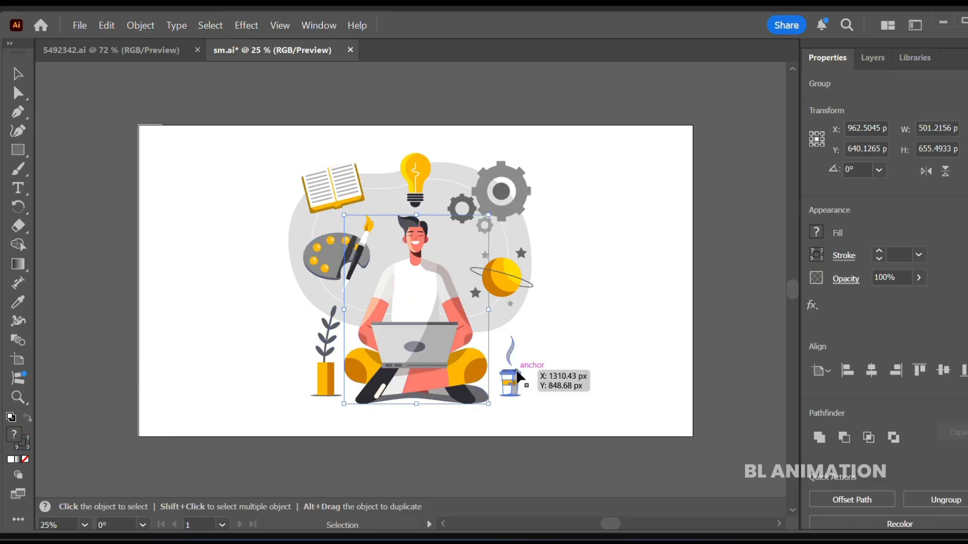
{"action": "left_click", "coordinate": [501, 276]}
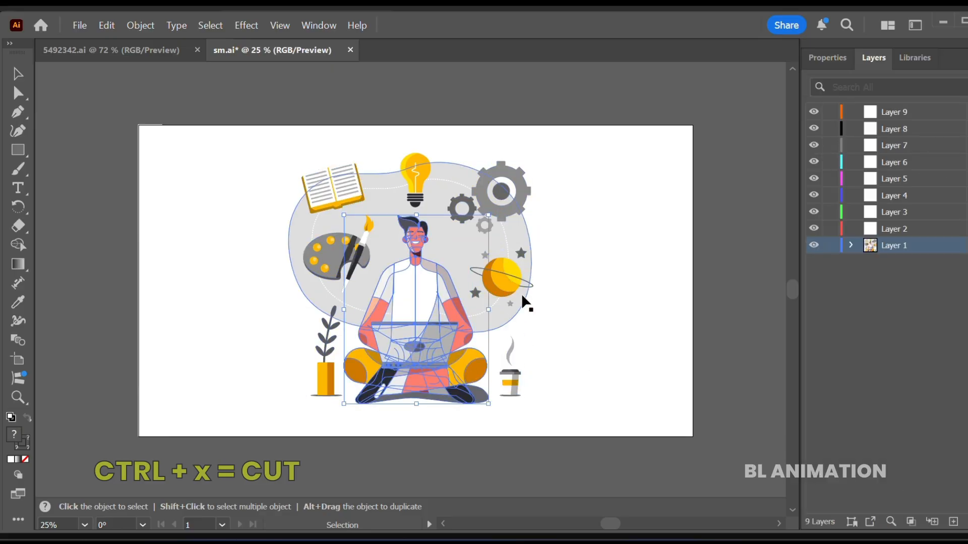
- Move the planet with its stars from Layer 1 to Layer 9, keeping its position on the artboard
{"action": "left_click", "coordinate": [514, 283]}
{"action": "key", "text": "ctrl+x"}
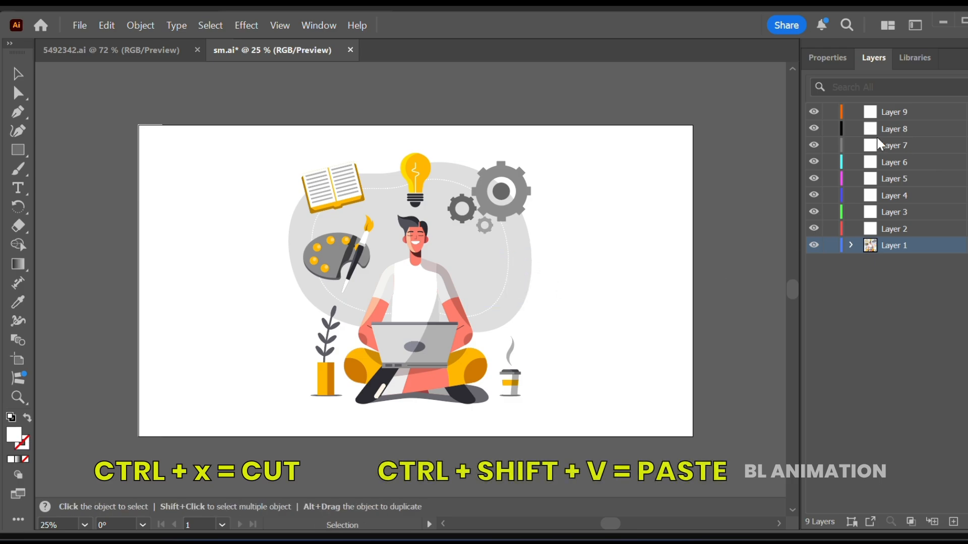
{"action": "left_click", "coordinate": [883, 113]}
{"action": "key", "text": "ctrl+shift+v"}
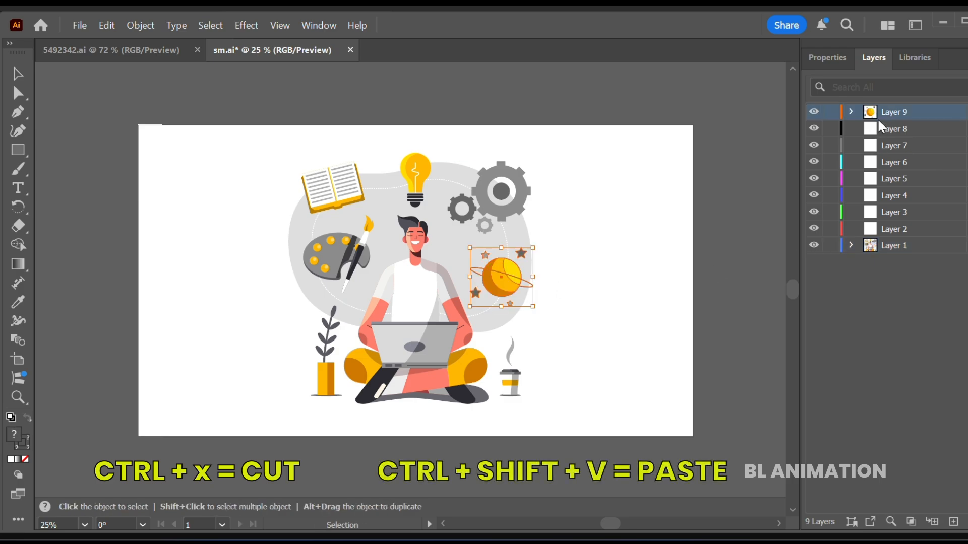
- Cut the group of gears from Layer 1 and paste it in place on Layer 8
{"action": "left_click", "coordinate": [509, 195]}
{"action": "key", "text": "ctrl+x"}
{"action": "left_click", "coordinate": [918, 129]}
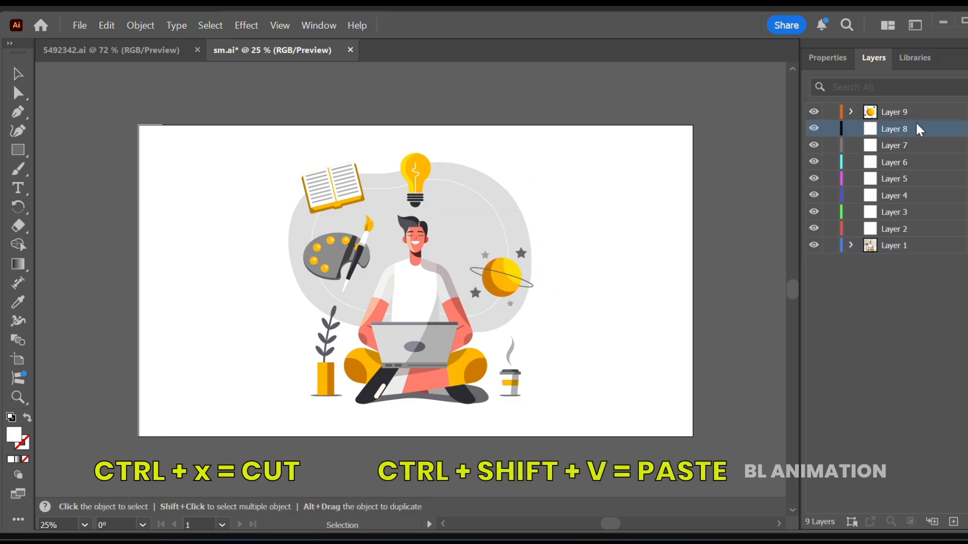
{"action": "key", "text": "ctrl+shift+v"}
- Move the light bulb from Layer 1 to Layer 7 and the open book to Layer 6, keeping their positions
{"action": "left_click", "coordinate": [427, 168]}
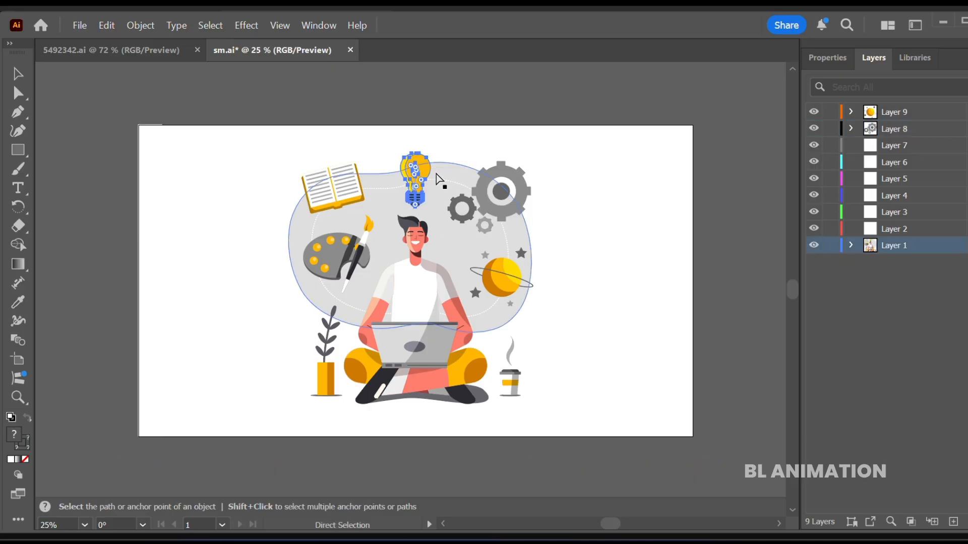
{"action": "key", "text": "ctrl+x"}
{"action": "left_click", "coordinate": [890, 148]}
{"action": "key", "text": "ctrl+shift+v"}
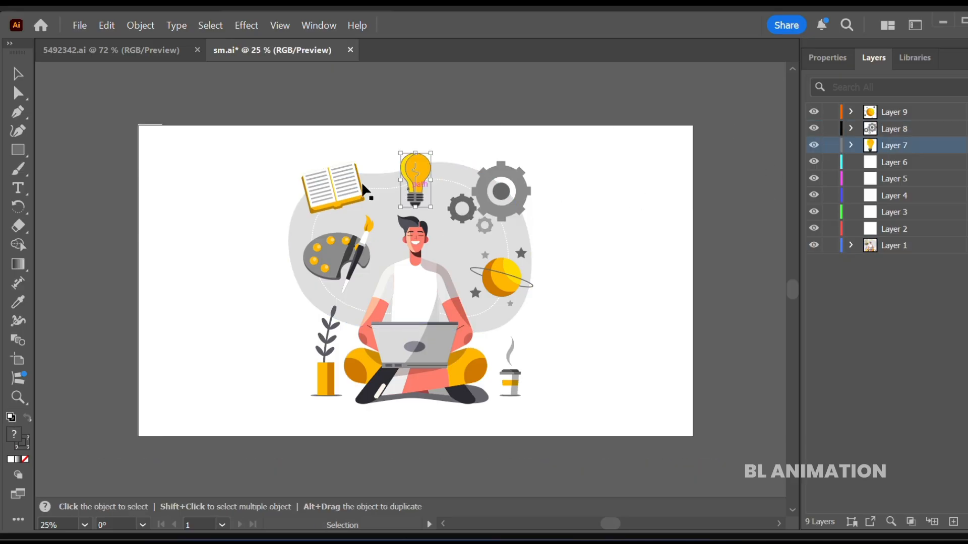
{"action": "key", "text": "ctrl+shift+v"}
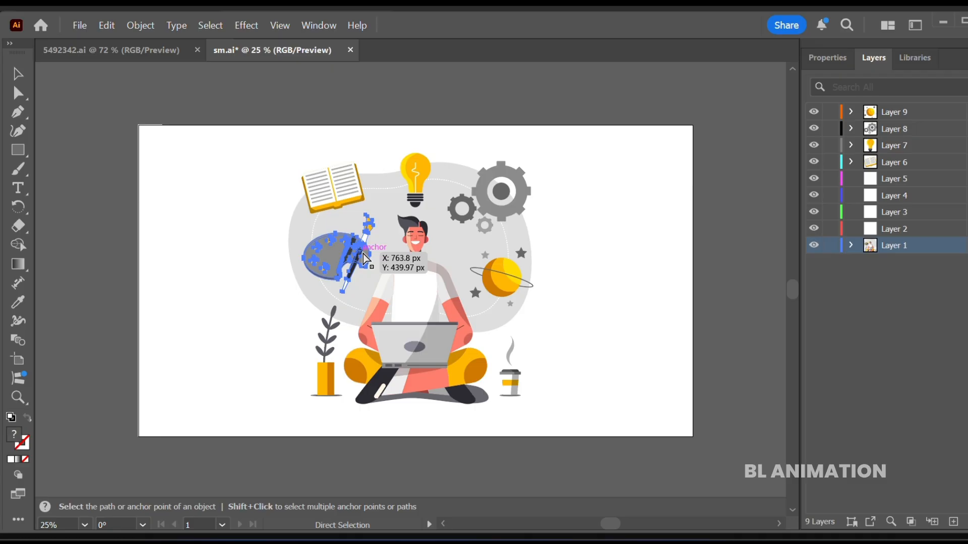
- Move the paint palette with its brush from Layer 1 to Layer 5 and the plant to Layer 4, keeping their positions
{"action": "key", "text": "ctrl+x"}
{"action": "key", "text": "ctrl+shift+v"}
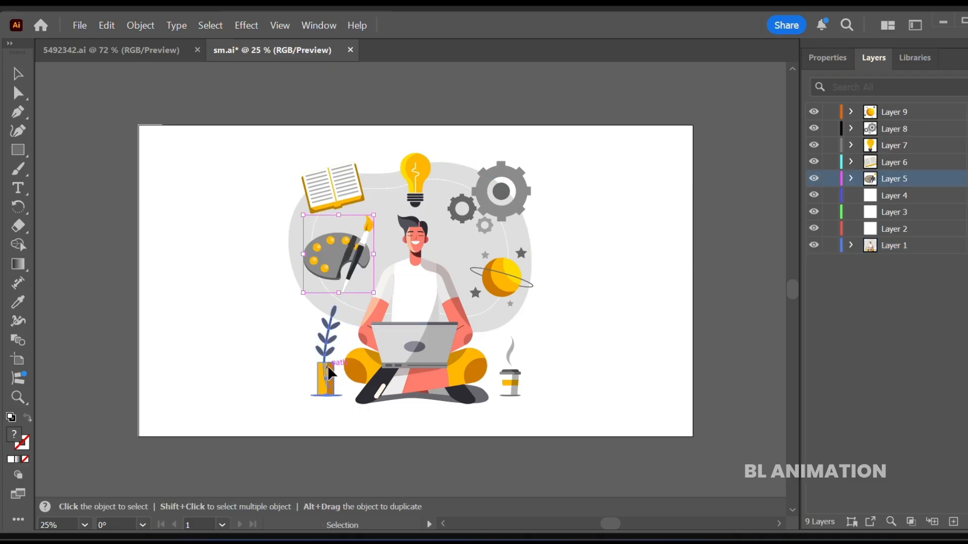
{"action": "left_click", "coordinate": [330, 373]}
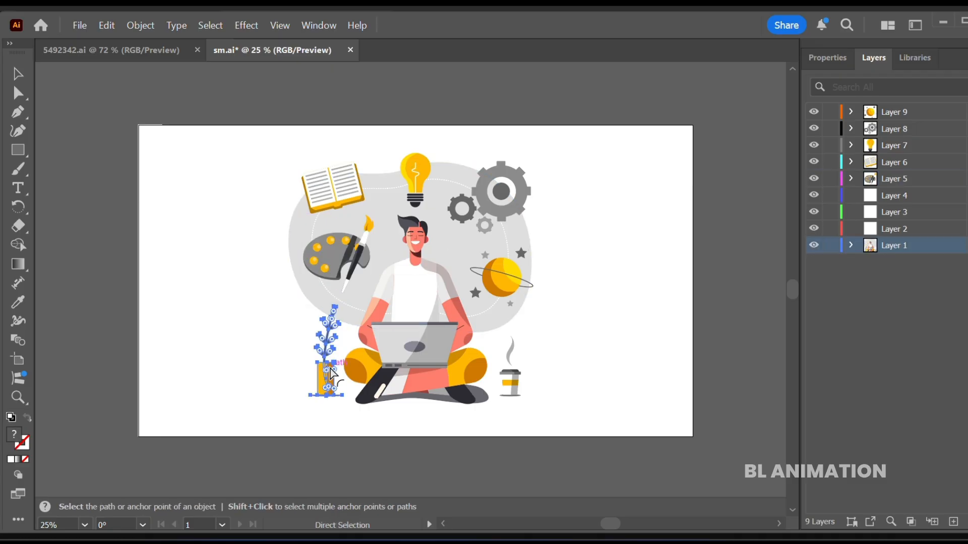
- Cut the coffee cup with its steam from Layer 1 and paste it in place on Layer 3
{"action": "left_click", "coordinate": [509, 383]}
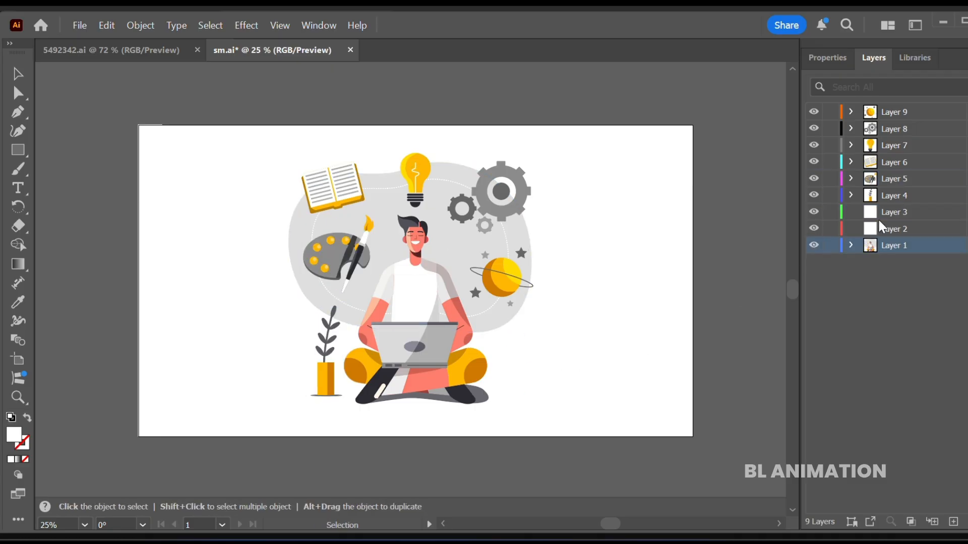
{"action": "left_click", "coordinate": [879, 217]}
{"action": "key", "text": "ctrl+shift+v"}
- Move the seated man with the laptop from Layer 1 to Layer 2, keeping his position on the artboard
{"action": "left_click", "coordinate": [879, 228]}
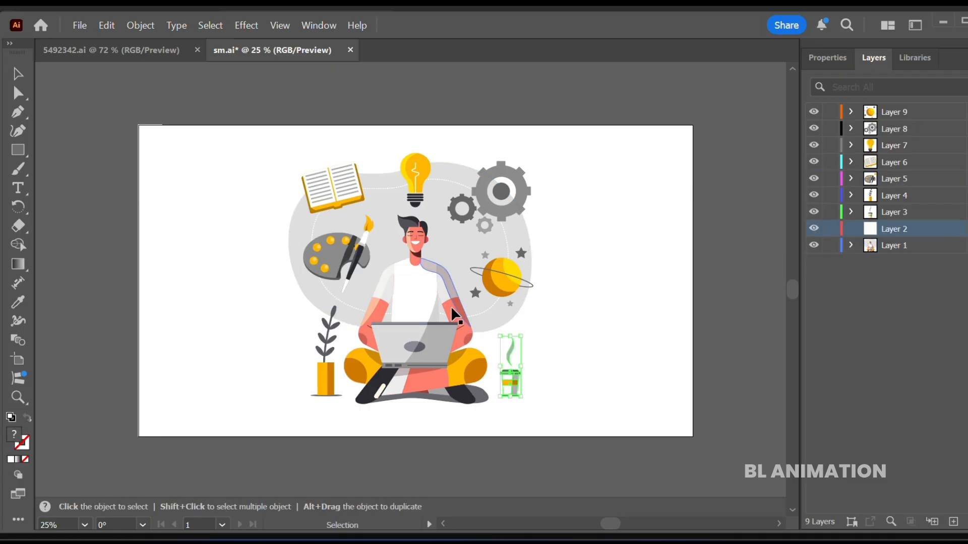
{"action": "left_click", "coordinate": [452, 310]}
{"action": "key", "text": "ctrl+x"}
{"action": "left_click", "coordinate": [877, 230]}
{"action": "key", "text": "ctrl+shift+v"}
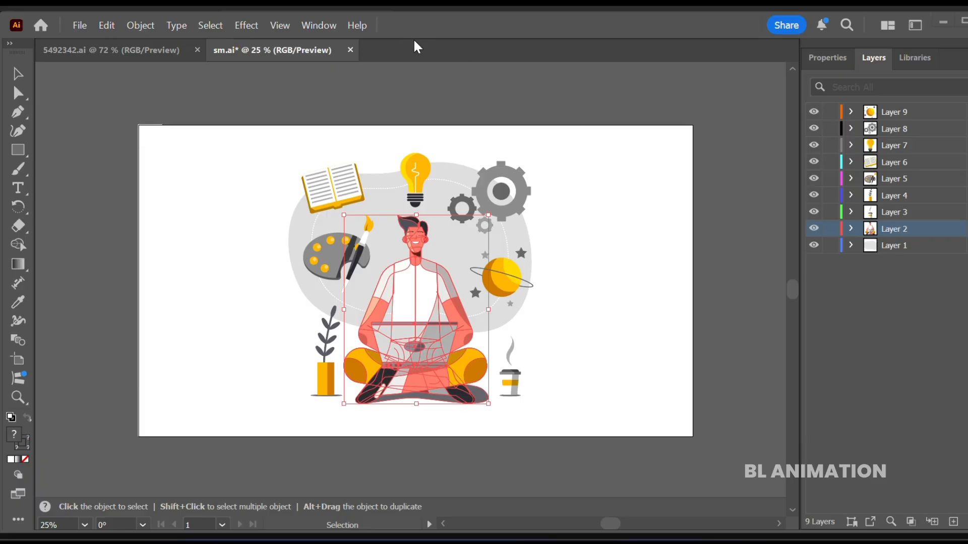
- Rename Layer 1 as Bg and Layer 2 as Man
{"action": "double_click", "coordinate": [894, 245]}
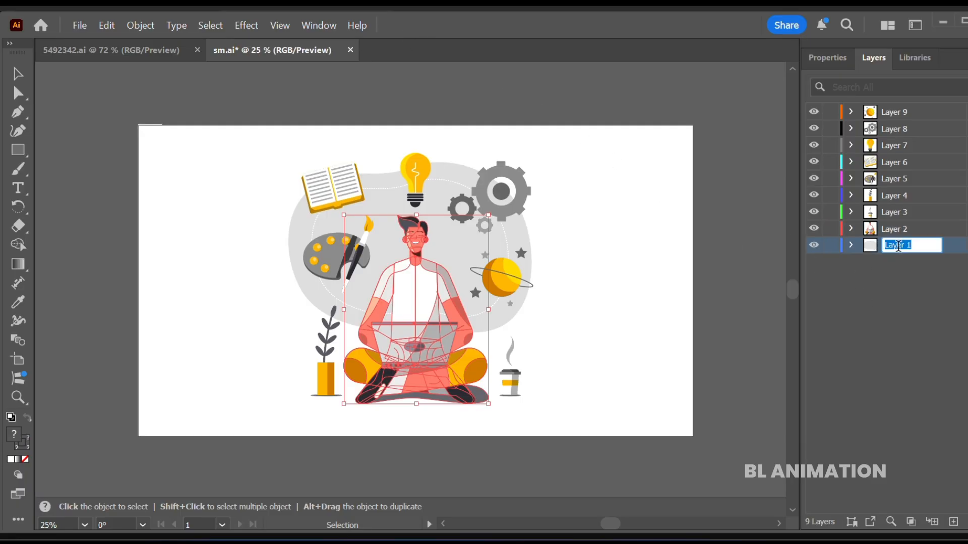
{"action": "type", "text": "Bg"}
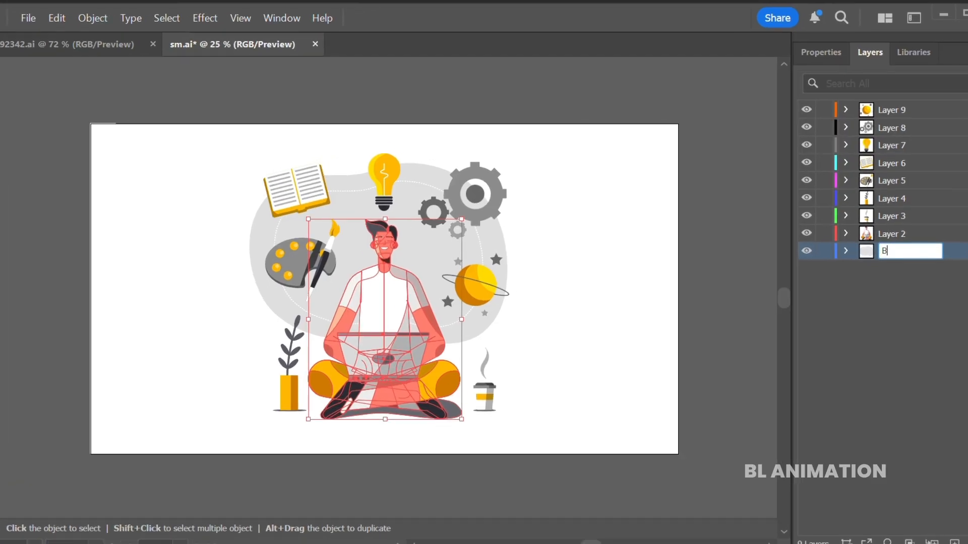
{"action": "key", "text": "Return"}
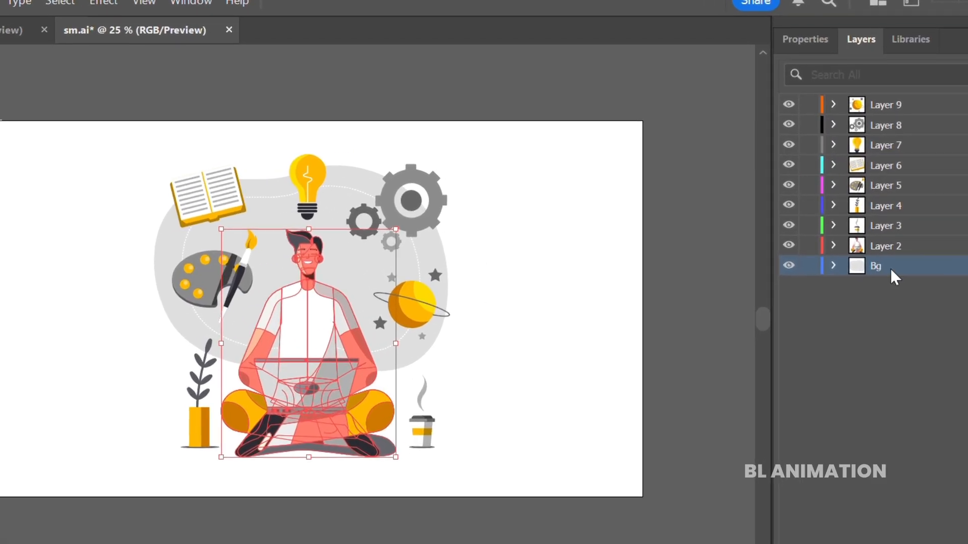
{"action": "double_click", "coordinate": [887, 234]}
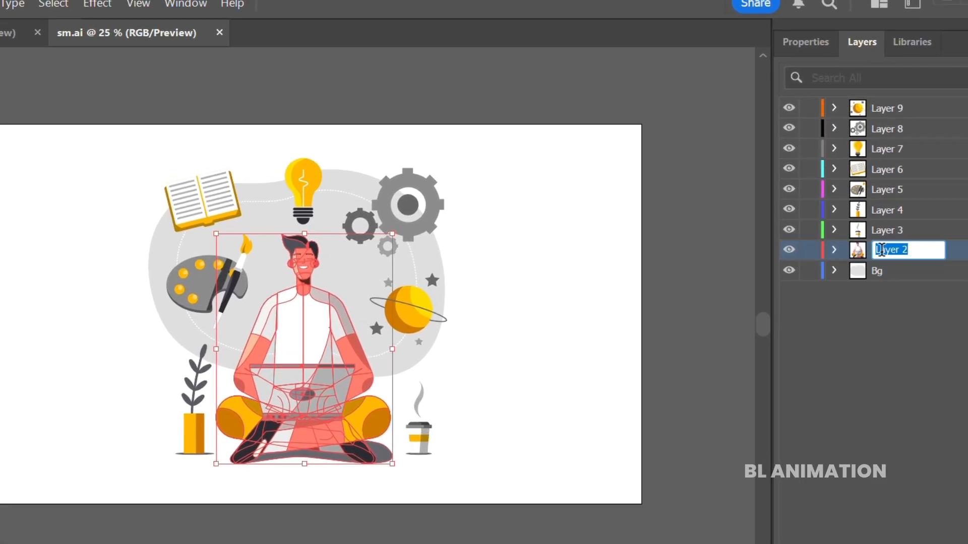
{"action": "type", "text": "Man"}
- Rename Layer 3 as Coffee and Layer 4 as Plant
{"action": "double_click", "coordinate": [887, 229]}
{"action": "type", "text": "Coffee"}
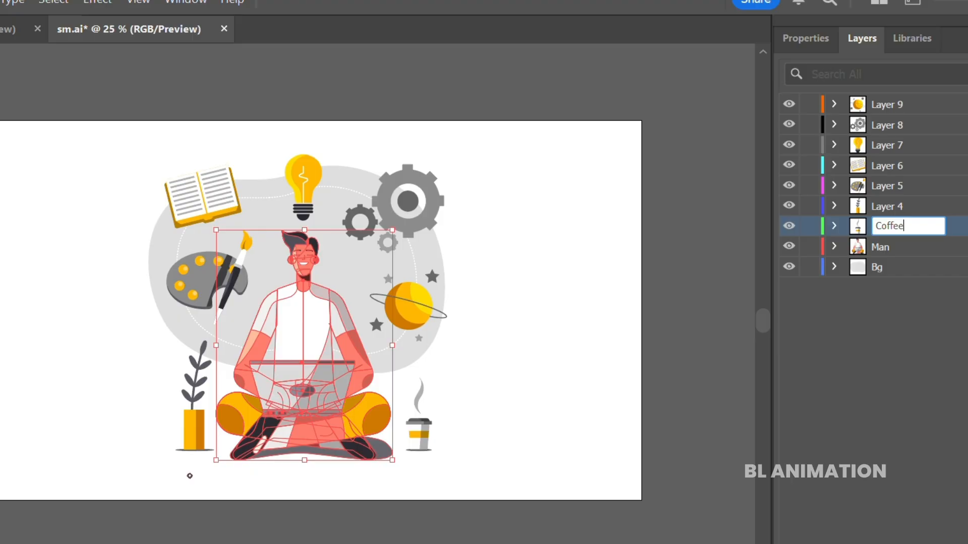
{"action": "double_click", "coordinate": [889, 207]}
{"action": "type", "text": "Plant"}
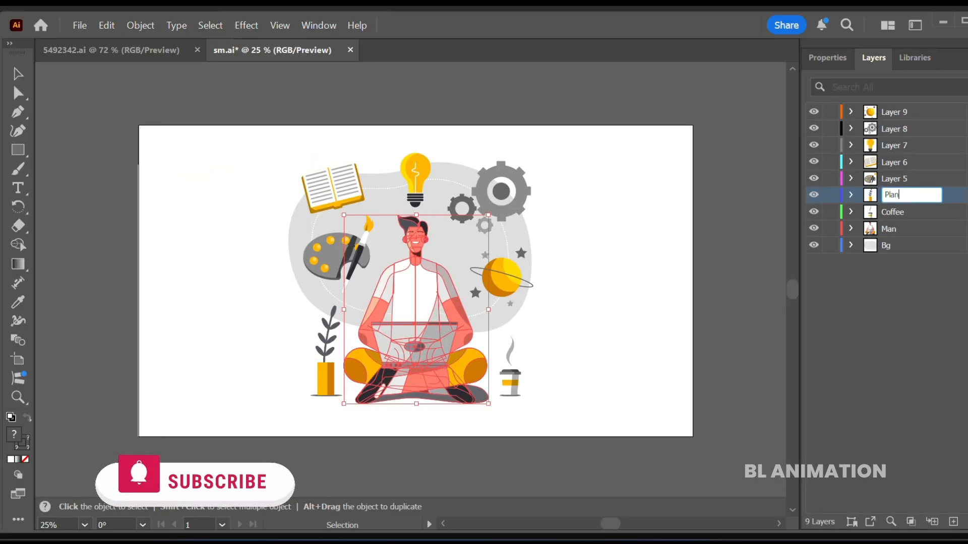
{"action": "key", "text": "Return"}
- Rename Layer 5 as Paint and Layer 6 as Book
{"action": "double_click", "coordinate": [894, 179]}
{"action": "type", "text": "P"}
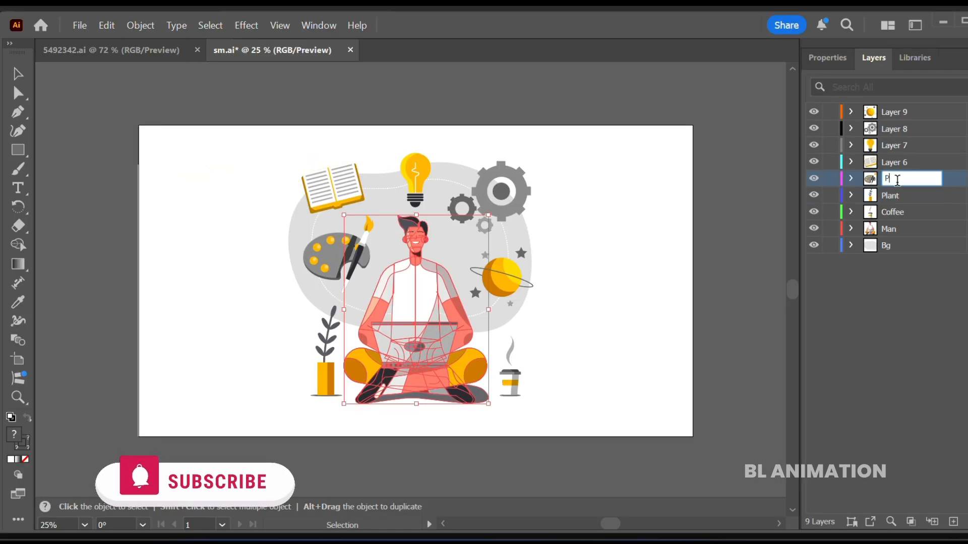
{"action": "type", "text": "aint"}
{"action": "key", "text": "Return"}
{"action": "double_click", "coordinate": [894, 162]}
{"action": "type", "text": "Book"}
{"action": "key", "text": "Return"}
- Rename Layers 7, 8 and 9 as Light, Gear and Planet
{"action": "double_click", "coordinate": [894, 145]}
{"action": "type", "text": "Lig"}
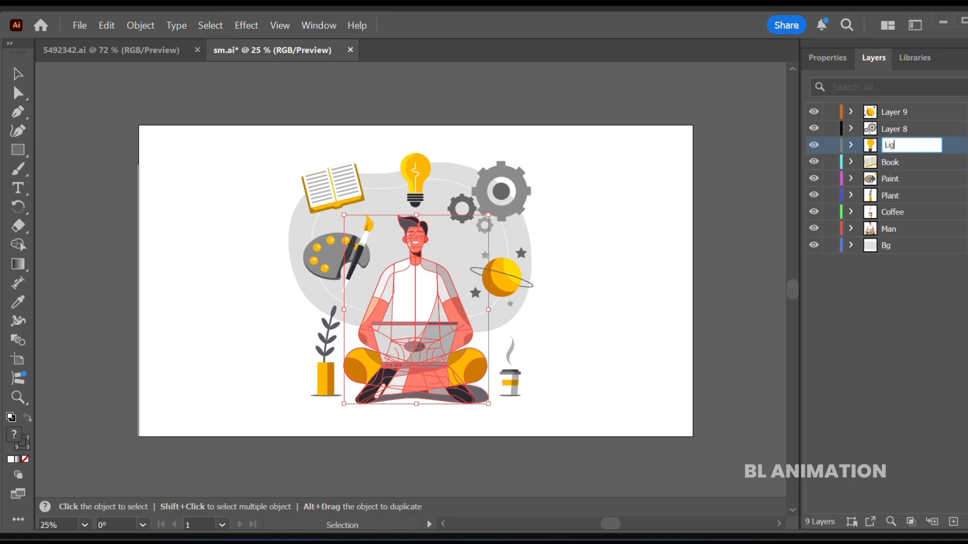
{"action": "type", "text": "ht"}
{"action": "double_click", "coordinate": [902, 129]}
{"action": "type", "text": "Gear"}
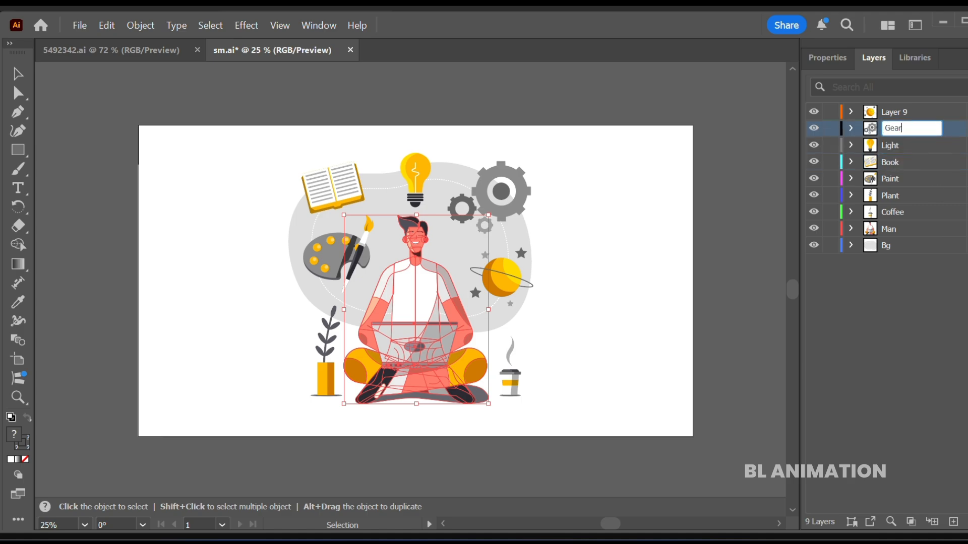
{"action": "key", "text": "shift+Tab"}
{"action": "type", "text": "Pla"}
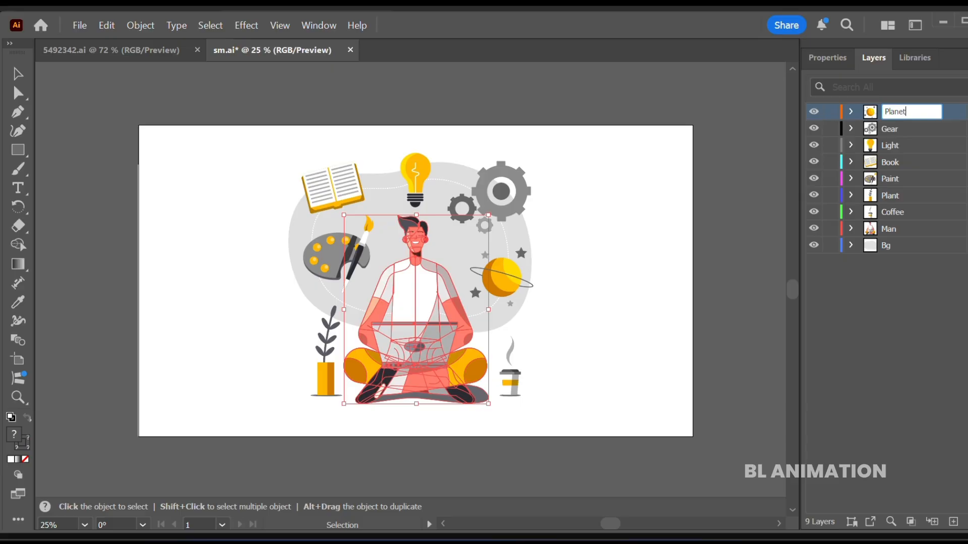
{"action": "type", "text": "net"}
{"action": "key", "text": "Return"}
- Save the document on the computer as motion grphics.ai in the flat-creativity-concept folder inside Downloads, accepting the Illustrator options
{"action": "key", "text": "ctrl+shift+s"}
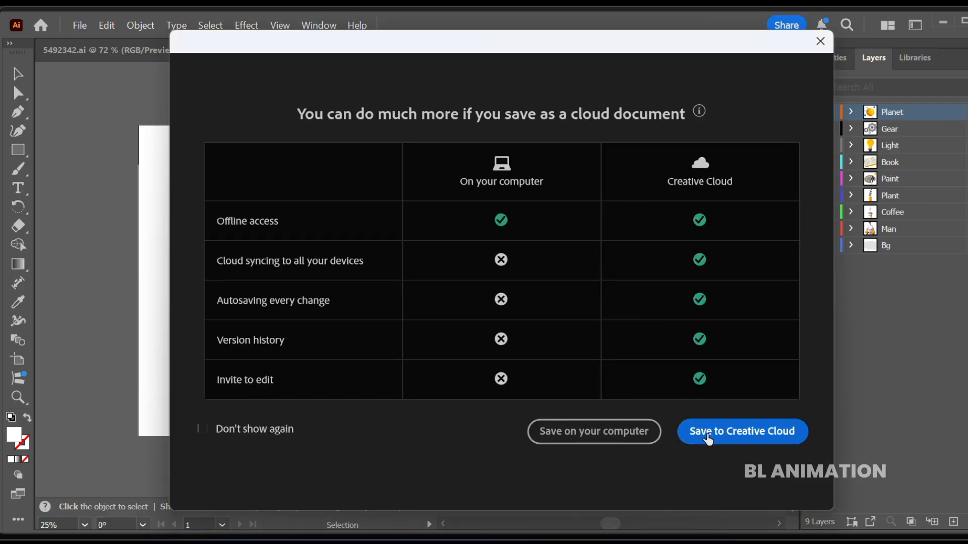
{"action": "left_click", "coordinate": [620, 431]}
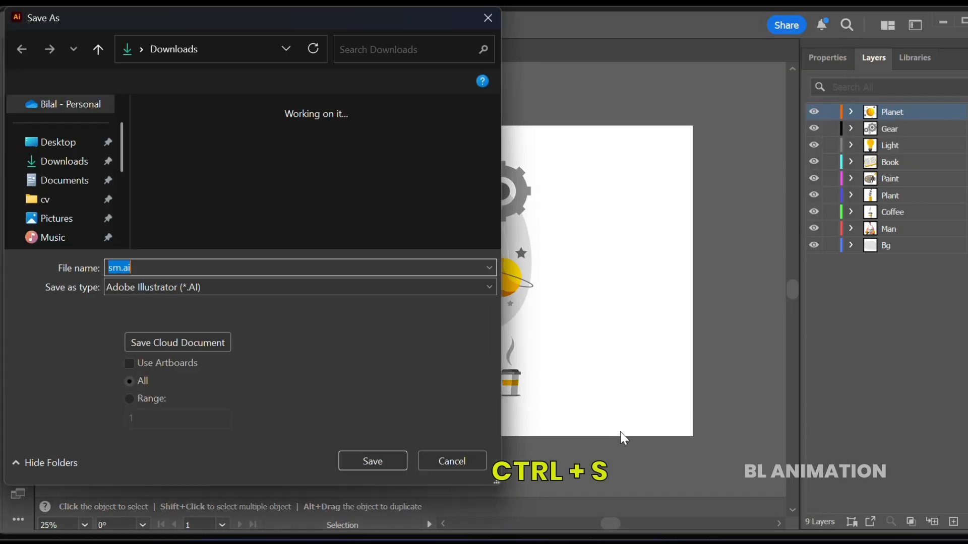
{"action": "double_click", "coordinate": [249, 146]}
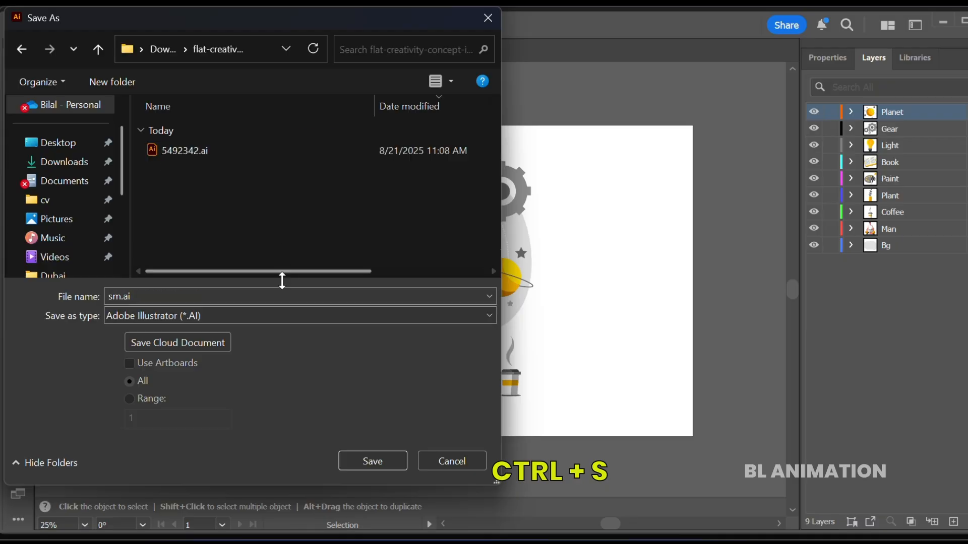
{"action": "double_click", "coordinate": [258, 296]}
{"action": "type", "text": "motion grphiv"}
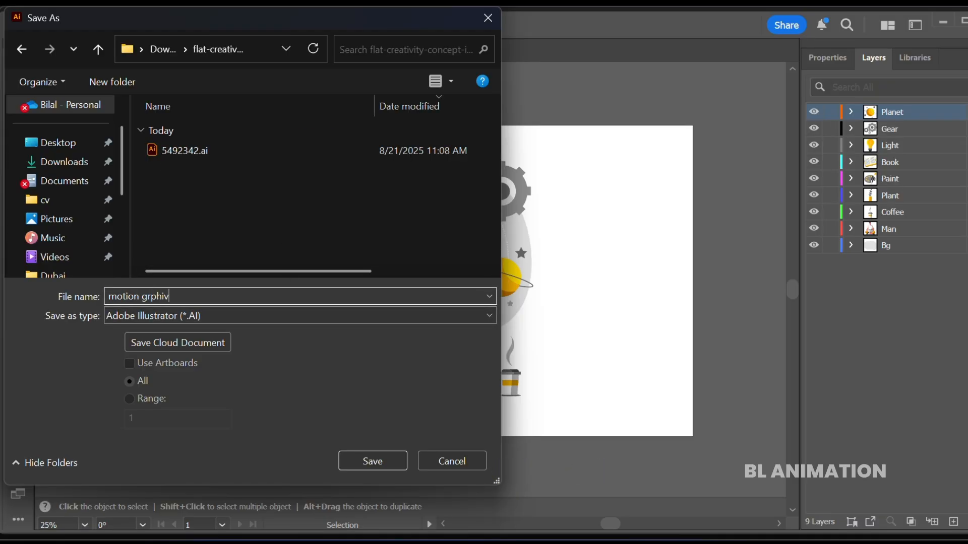
{"action": "key", "text": "BackSpace"}
{"action": "key", "text": "Return"}
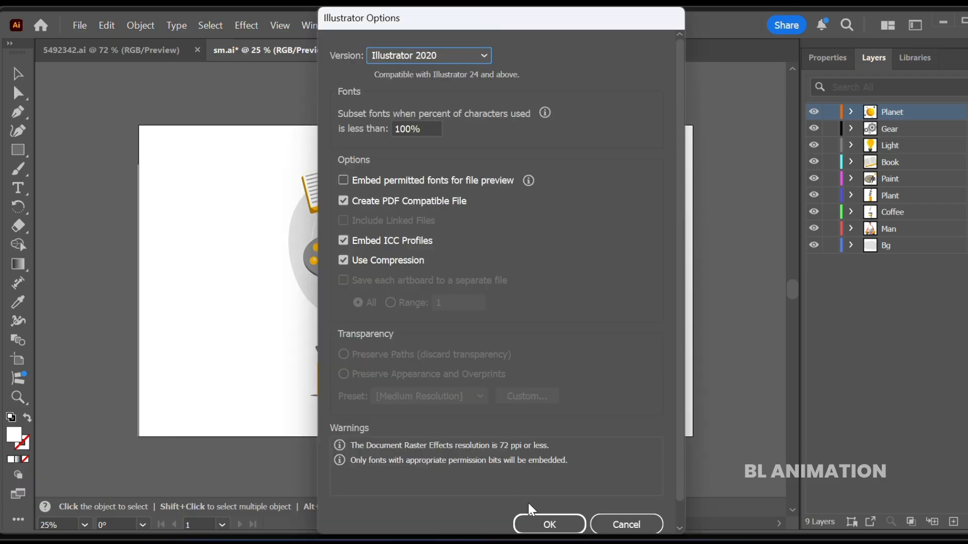
{"action": "left_click", "coordinate": [551, 524]}
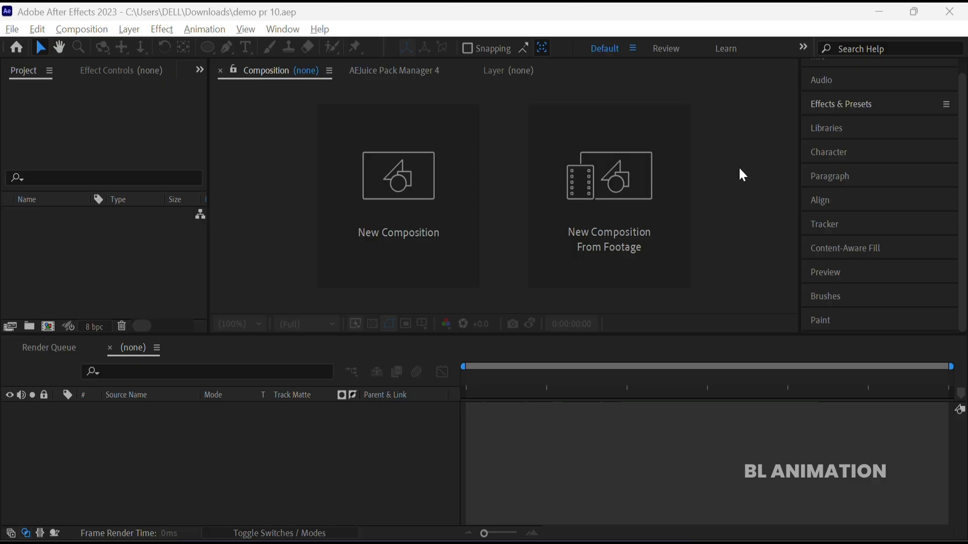
- Switch to After Effects and create a project folder named Ai
{"action": "left_click", "coordinate": [29, 327]}
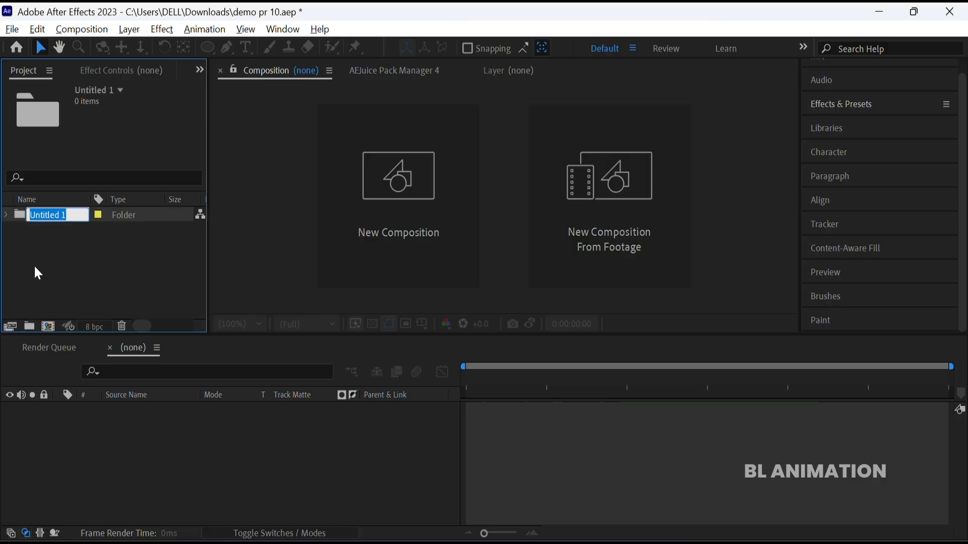
{"action": "type", "text": "Ai"}
{"action": "key", "text": "Return"}
{"action": "left_click", "coordinate": [44, 258]}
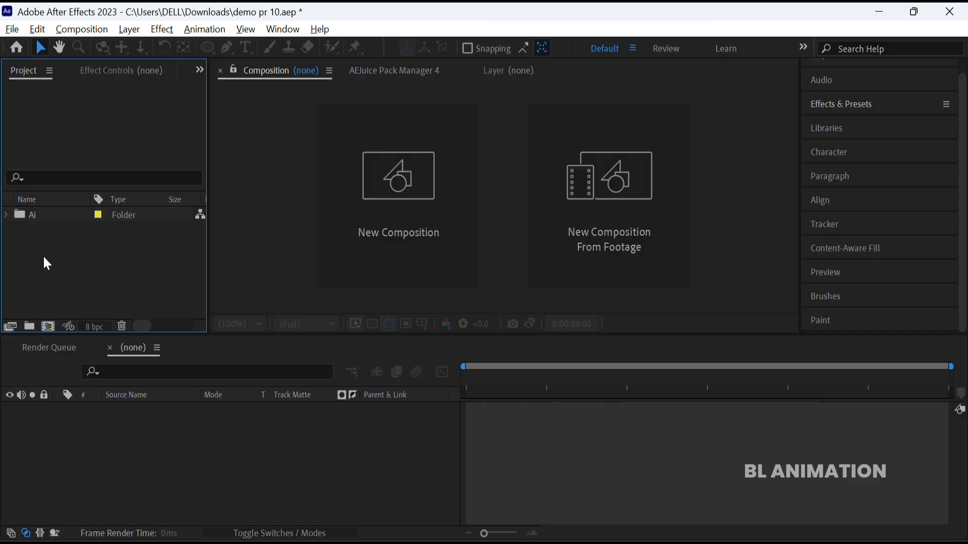
- Create a second project folder named Composition at the same level as the Ai folder
{"action": "left_click", "coordinate": [30, 327]}
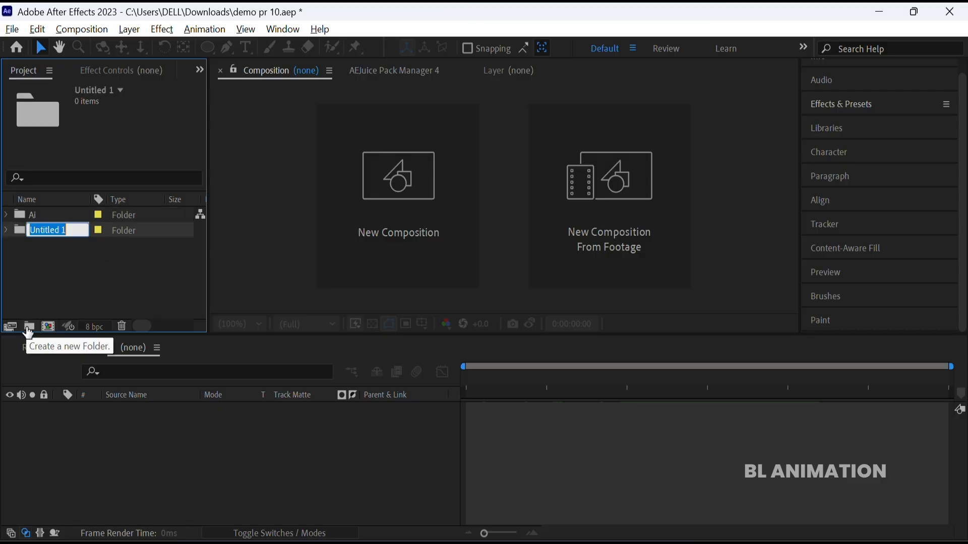
{"action": "type", "text": "Com"}
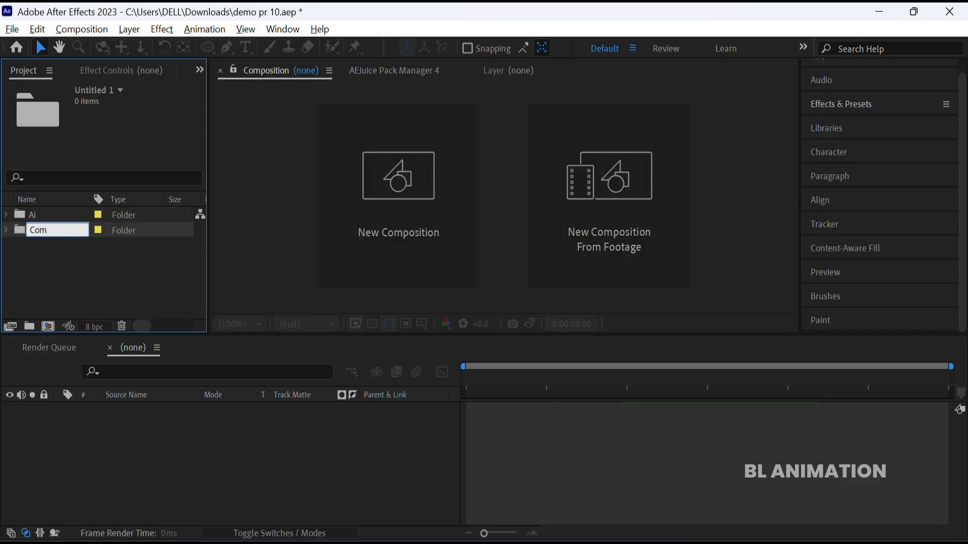
{"action": "type", "text": "position"}
{"action": "key", "text": "Return"}
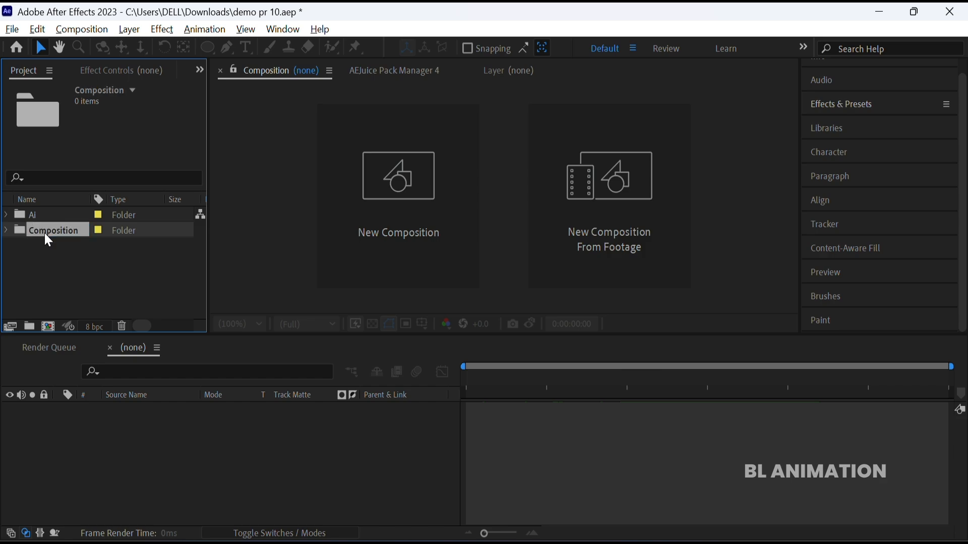
{"action": "left_click", "coordinate": [92, 274]}
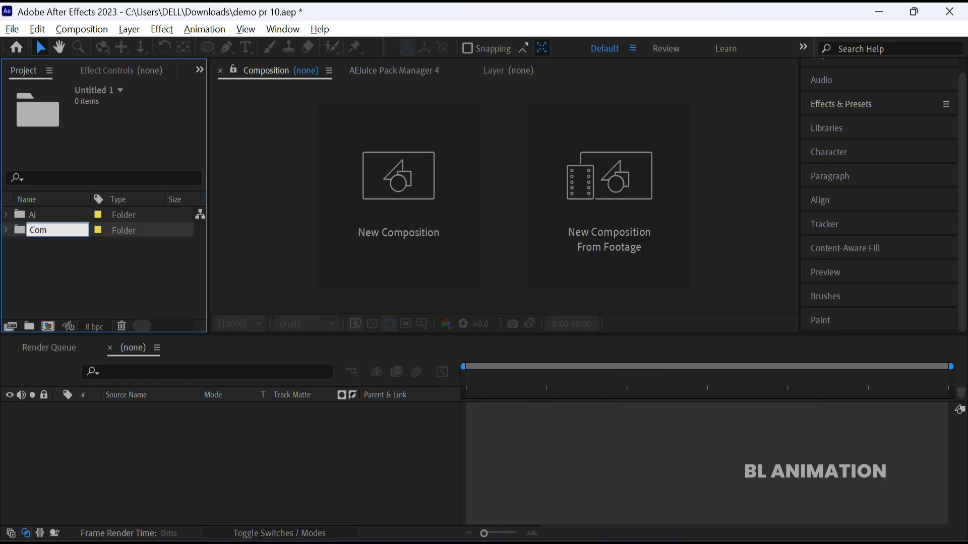
{"action": "type", "text": "position"}
{"action": "key", "text": "Return"}
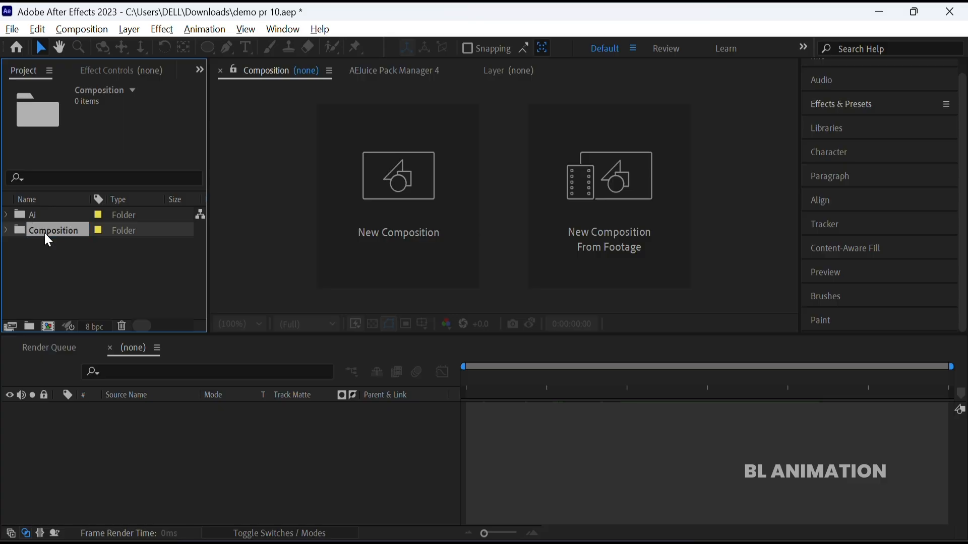
{"action": "left_click", "coordinate": [90, 265]}
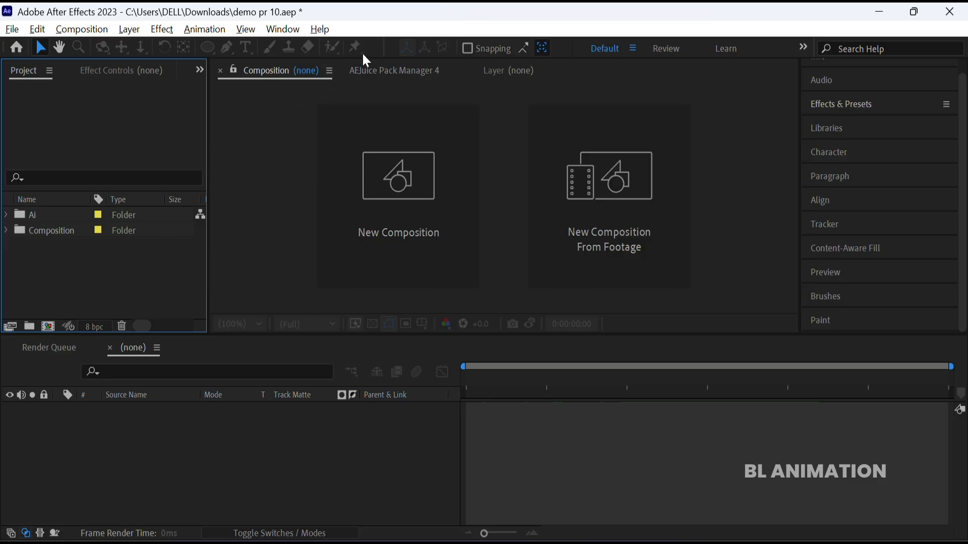
- Import motion grphics.ai from its folder into the project's Ai folder as a Composition with Layer Size footage dimensions
{"action": "key", "text": "alt+Tab"}
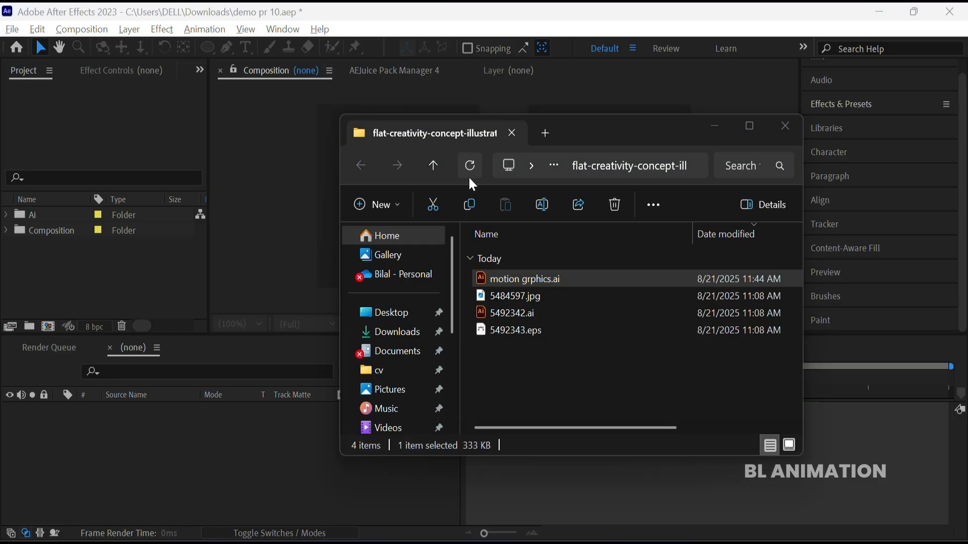
{"action": "left_click_drag", "start_coordinate": [510, 281], "coordinate": [57, 216]}
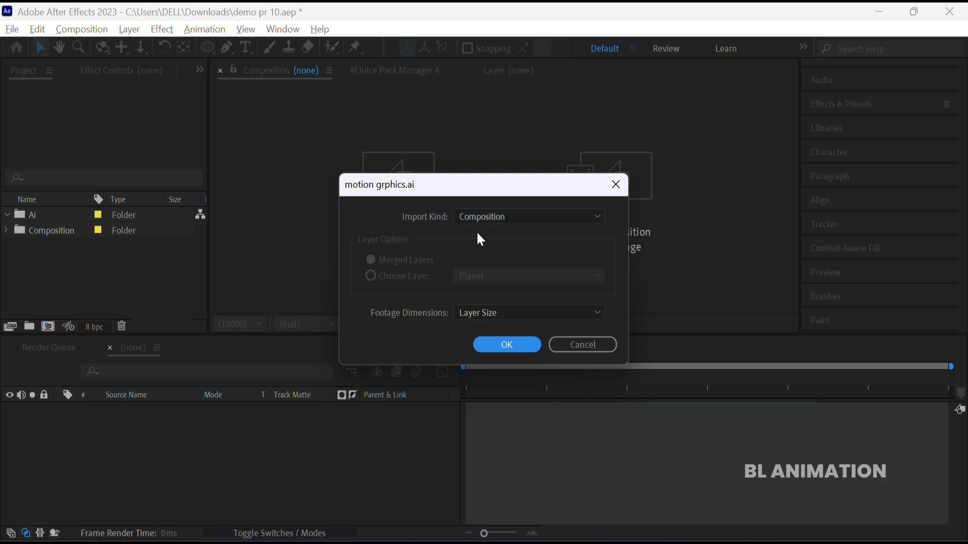
{"action": "left_click", "coordinate": [477, 222]}
{"action": "left_click", "coordinate": [479, 227]}
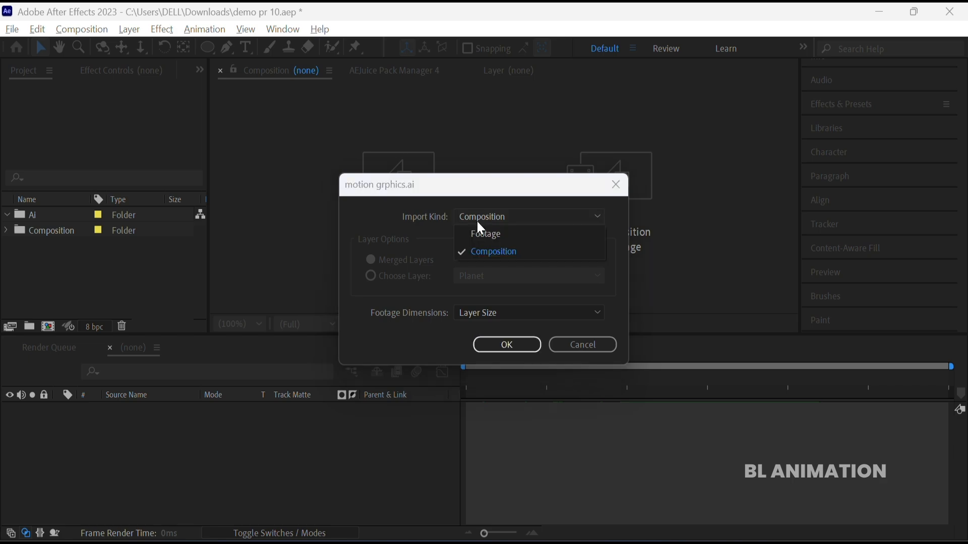
{"action": "left_click", "coordinate": [487, 254]}
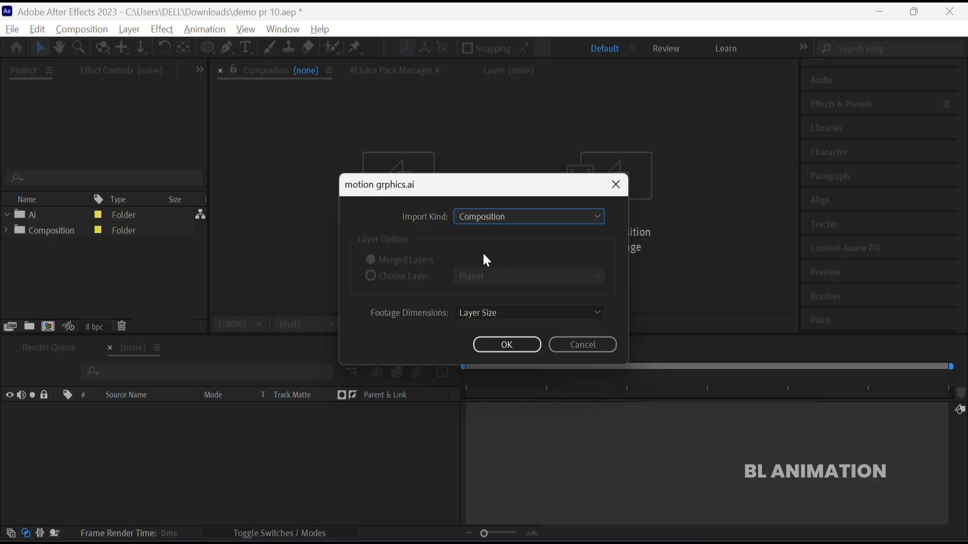
{"action": "left_click", "coordinate": [485, 316]}
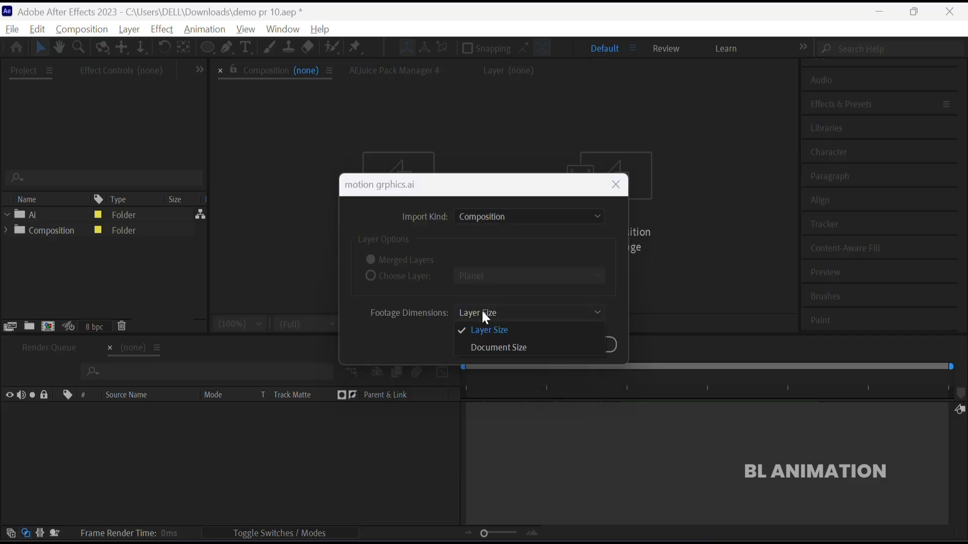
{"action": "left_click", "coordinate": [482, 328]}
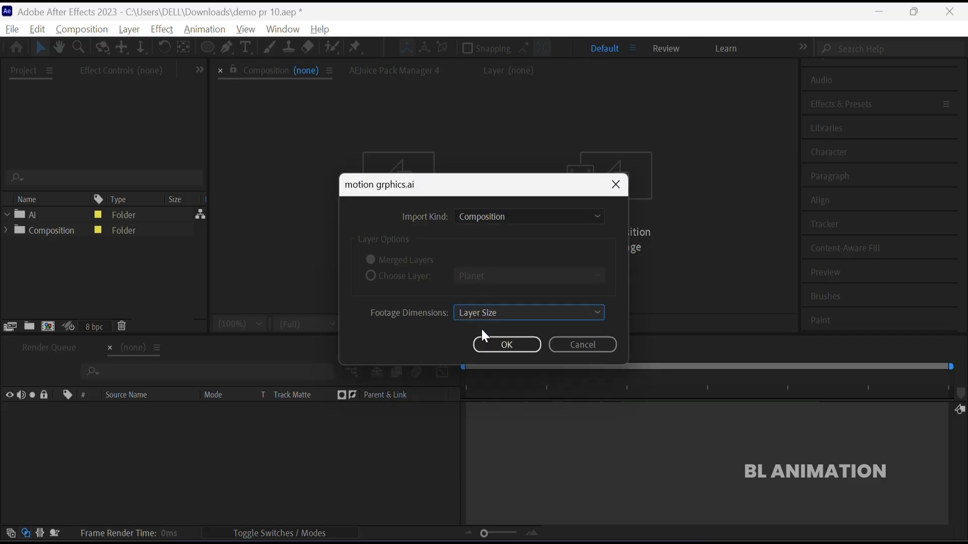
{"action": "left_click", "coordinate": [508, 345]}
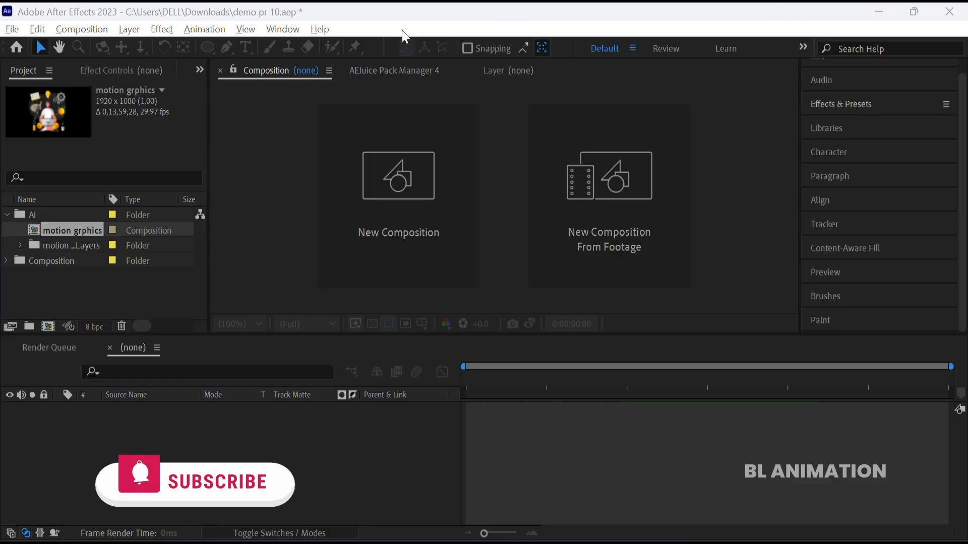
- Move the motion grphics composition into the Composition folder and open it in the timeline
{"action": "left_click_drag", "start_coordinate": [59, 231], "coordinate": [61, 260]}
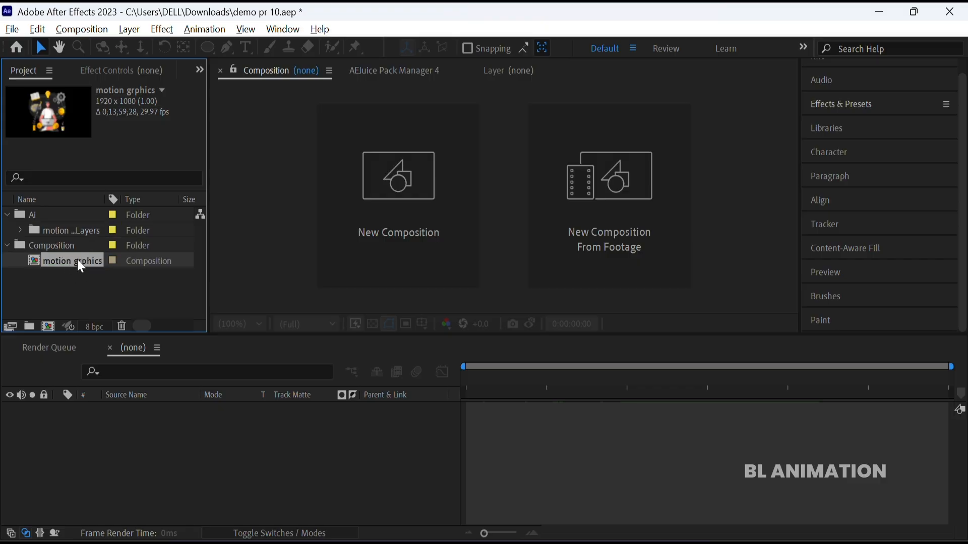
{"action": "double_click", "coordinate": [77, 259]}
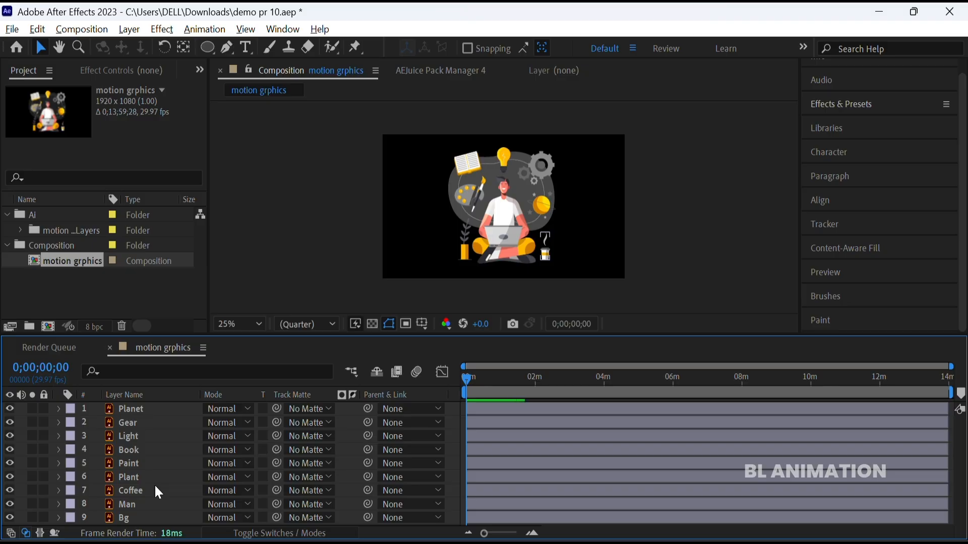
- Examine the individual artwork files inside the imported motion grphics Layers folder
{"action": "left_click", "coordinate": [20, 230]}
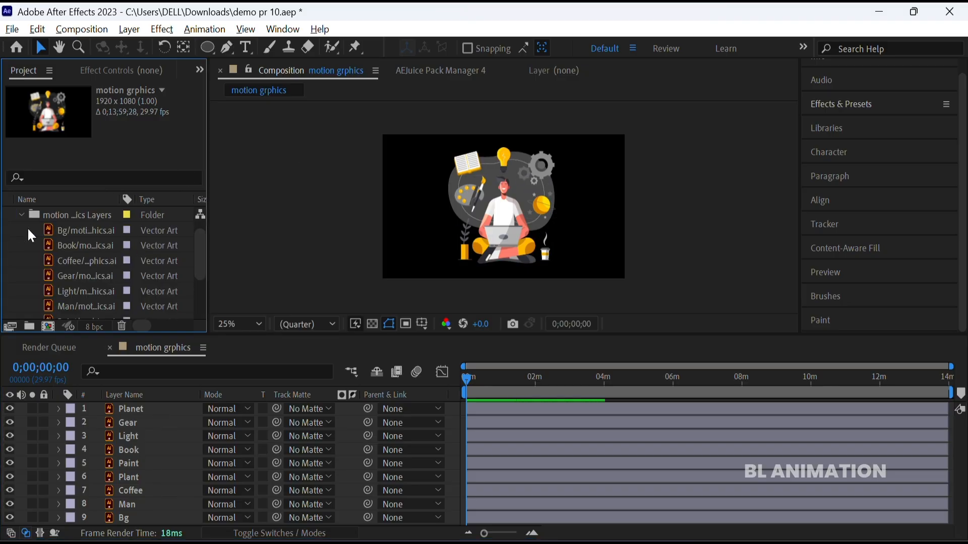
{"action": "scroll", "coordinate": [81, 283], "scroll_direction": "down", "scroll_amount": 2}
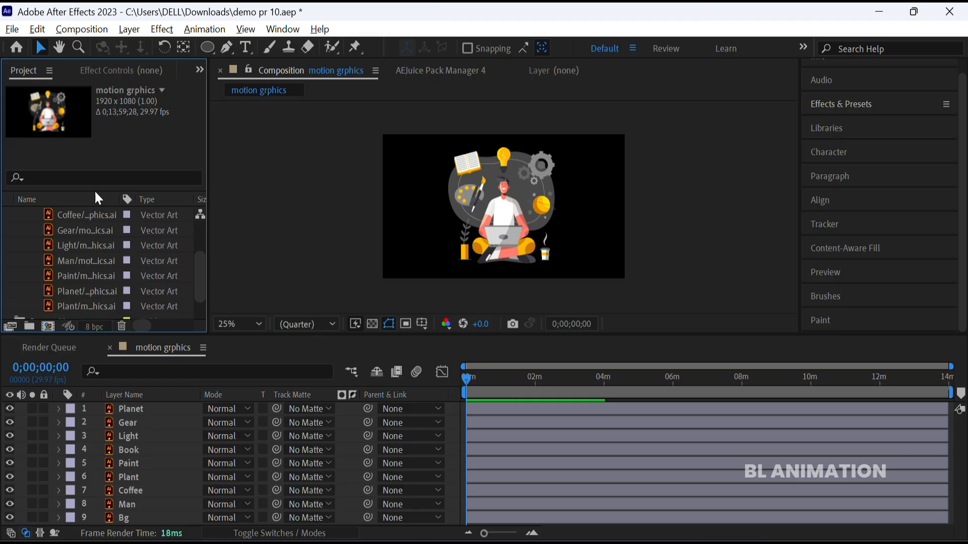
{"action": "scroll", "coordinate": [113, 272], "scroll_direction": "down", "scroll_amount": 1}
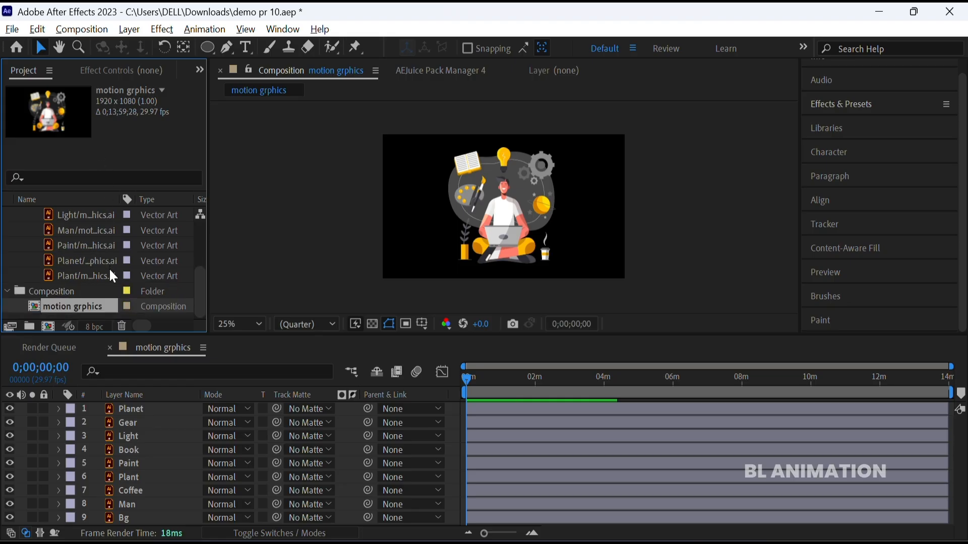
{"action": "scroll", "coordinate": [109, 267], "scroll_direction": "up", "scroll_amount": 3}
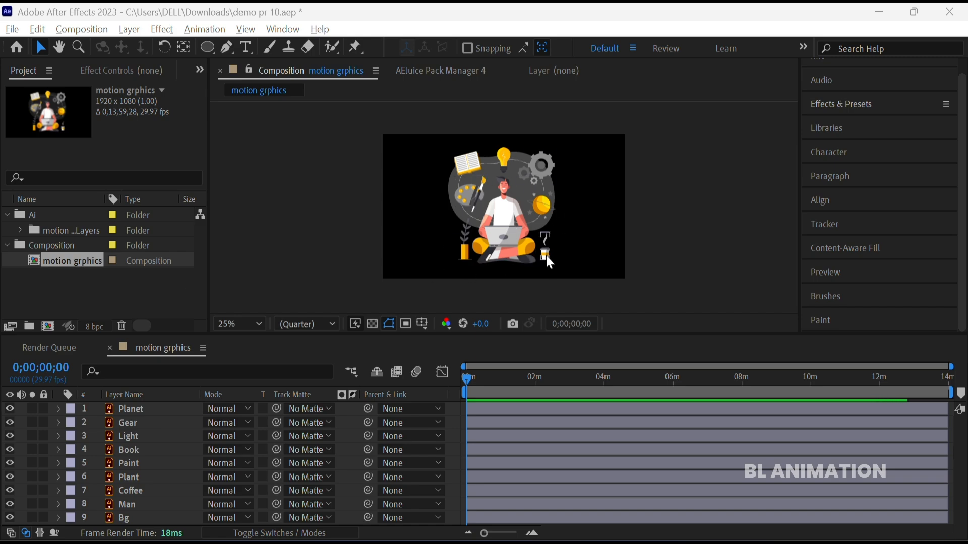
- Turn on the transparency grid and add a white 1920 x 1080 px solid beneath the Bg layer as the background
{"action": "left_click", "coordinate": [372, 322]}
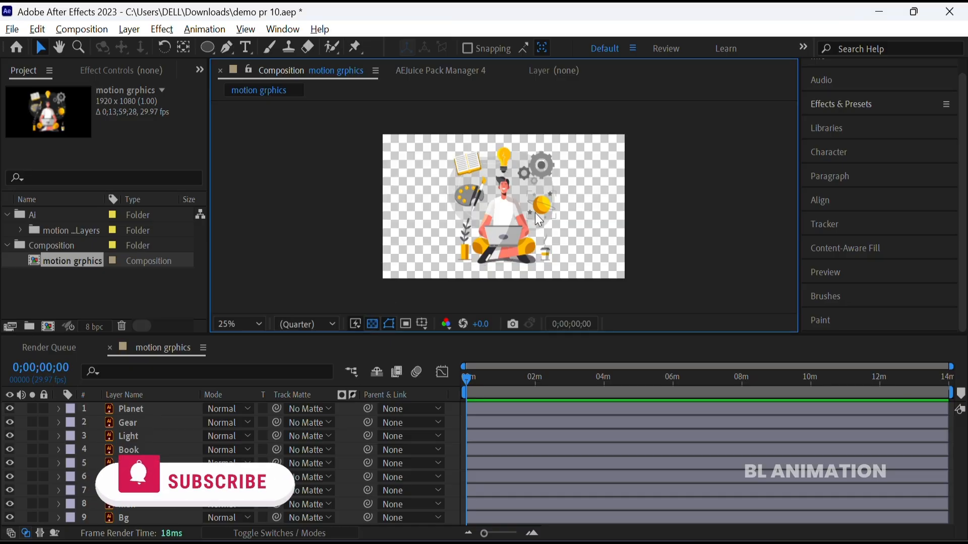
{"action": "key", "text": "ctrl+y"}
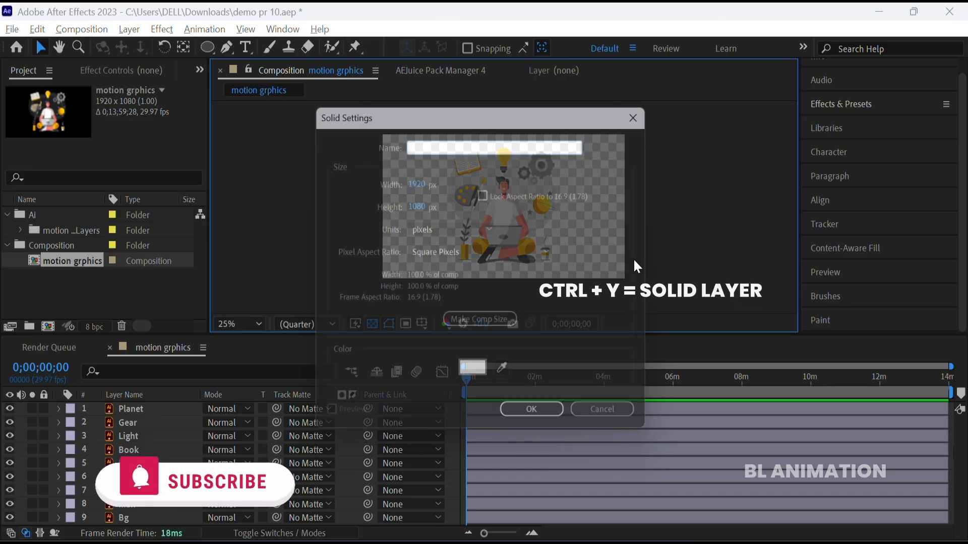
{"action": "left_click", "coordinate": [535, 423]}
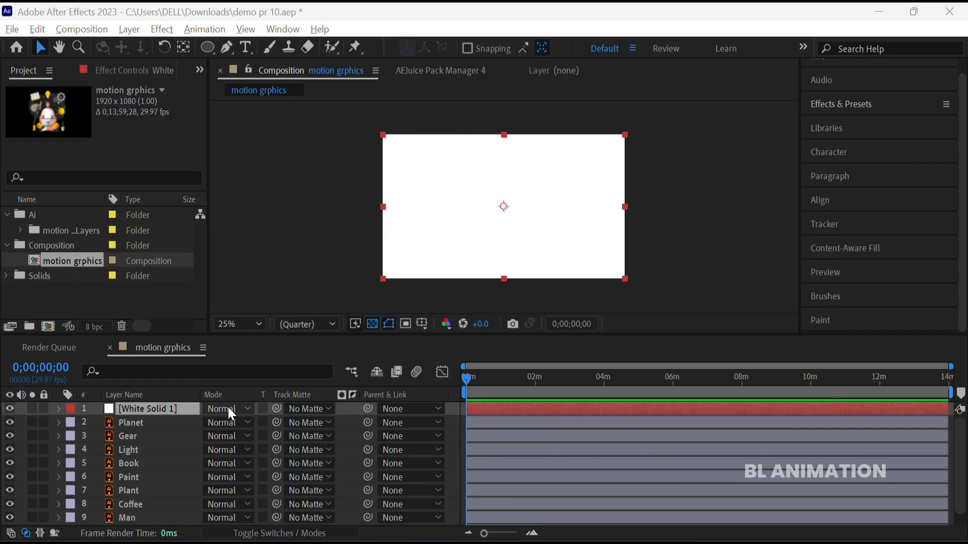
{"action": "left_click_drag", "start_coordinate": [169, 409], "coordinate": [166, 526]}
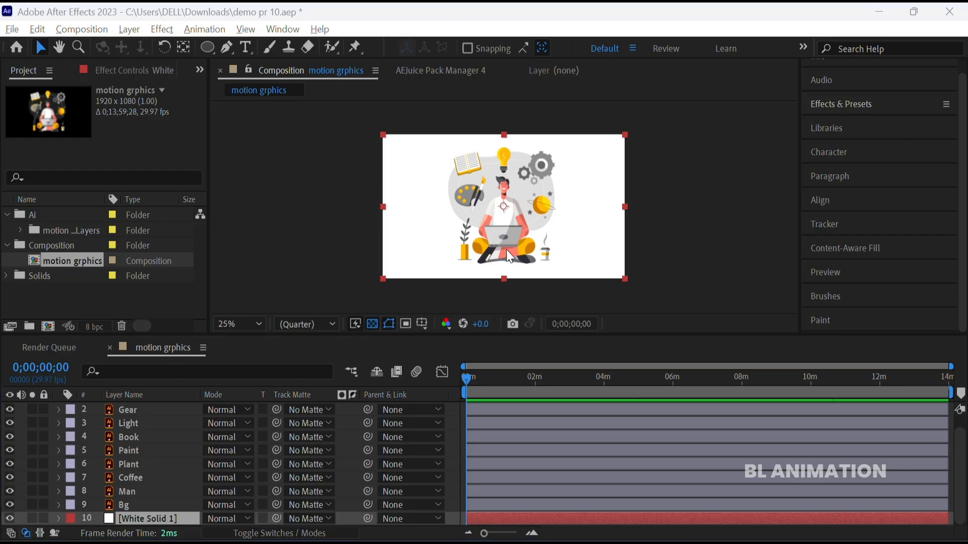
{"action": "left_click", "coordinate": [461, 253]}
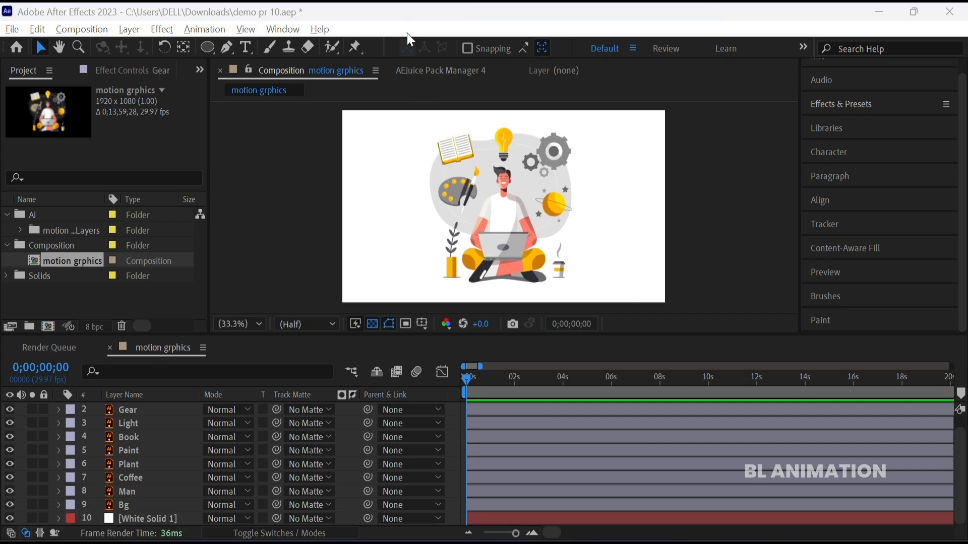
- Animate the Man layer's Position from 959.9, 1434.6 below the frame at 0 s to its original place at about 2 s
{"action": "left_click", "coordinate": [153, 491]}
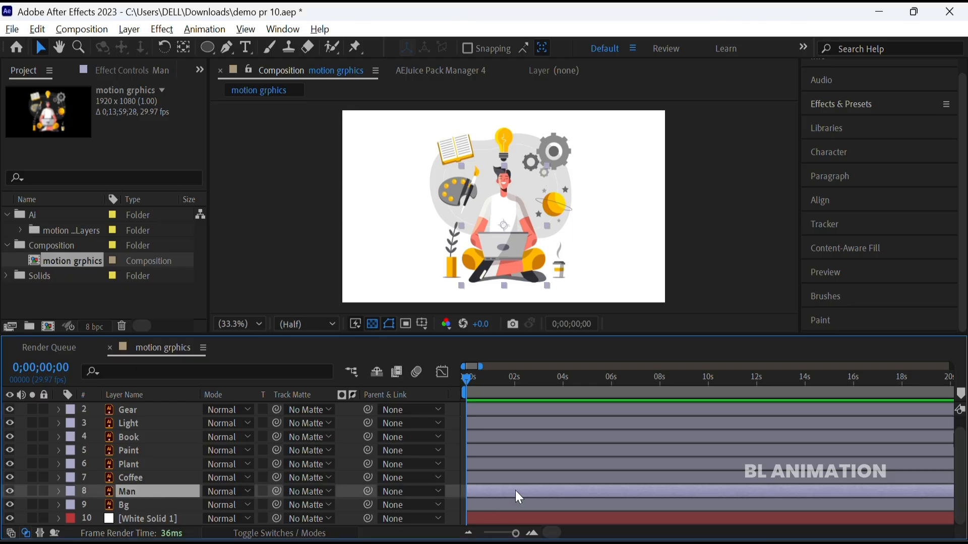
{"action": "key", "text": "p"}
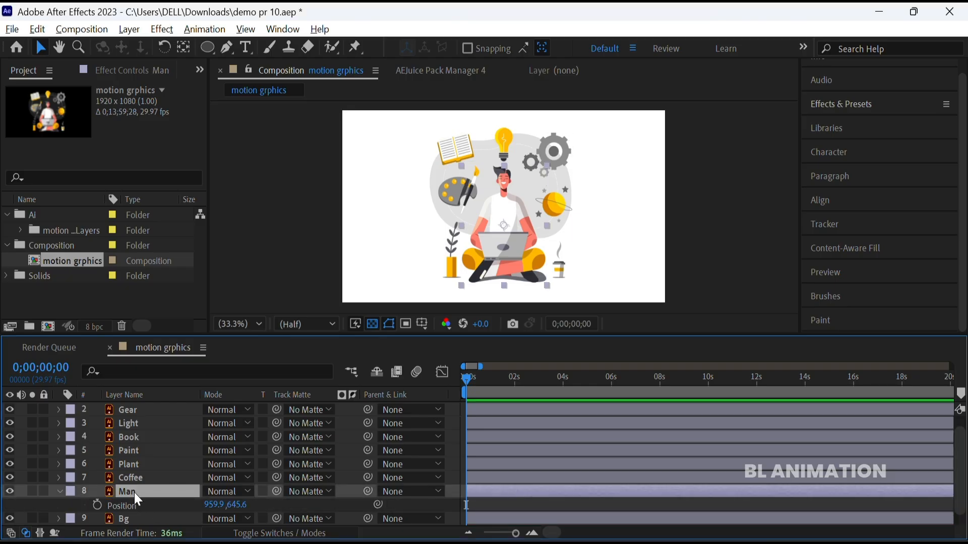
{"action": "left_click", "coordinate": [98, 504]}
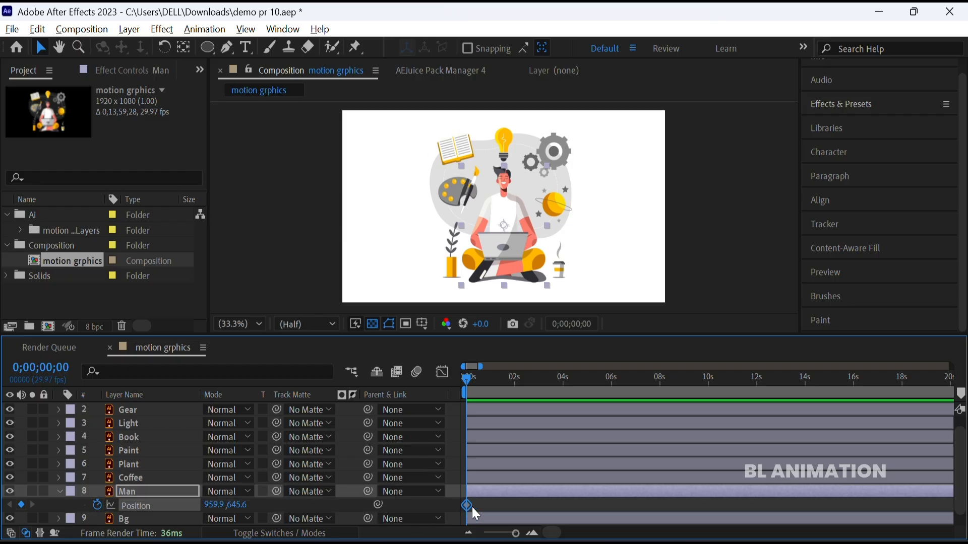
{"action": "left_click_drag", "start_coordinate": [467, 505], "coordinate": [514, 506]}
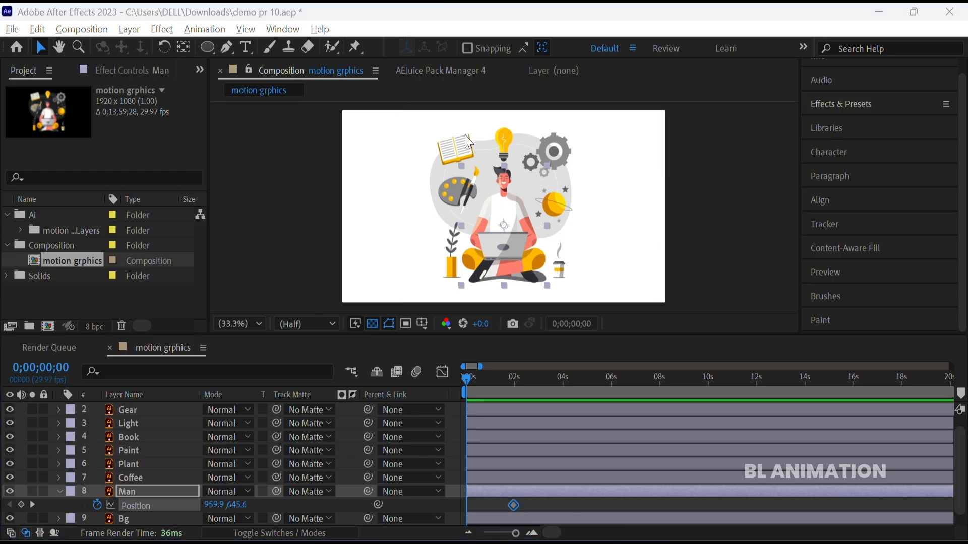
{"action": "left_click_drag", "start_coordinate": [501, 202], "coordinate": [506, 346]}
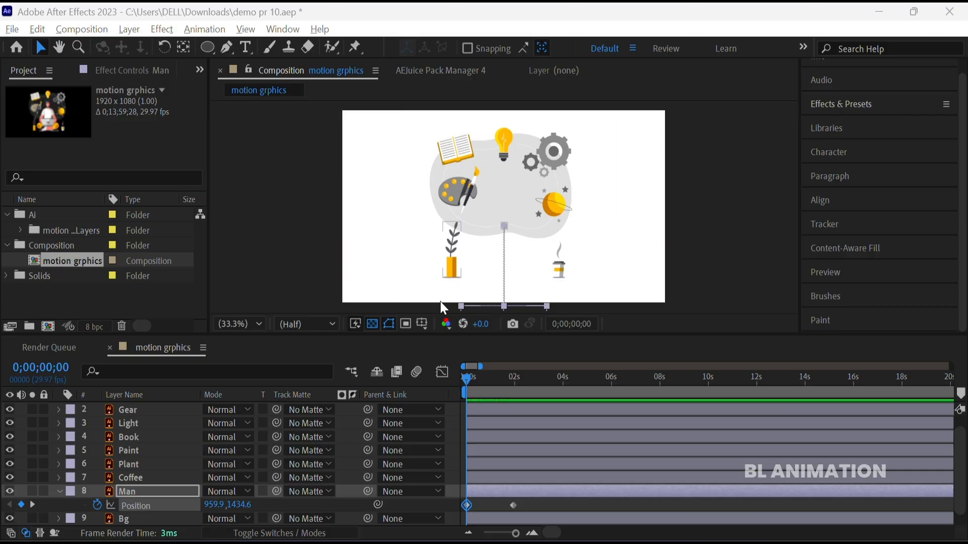
- Add Position keyframes to the Plant and Coffee layers and shift them to about 2 s
{"action": "left_click", "coordinate": [129, 478]}
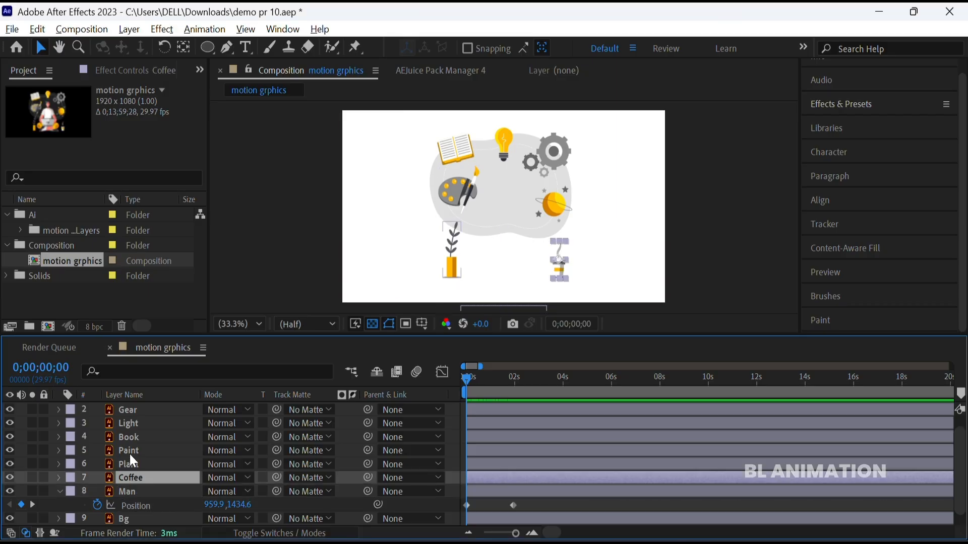
{"action": "left_click", "coordinate": [129, 465], "text": "shift"}
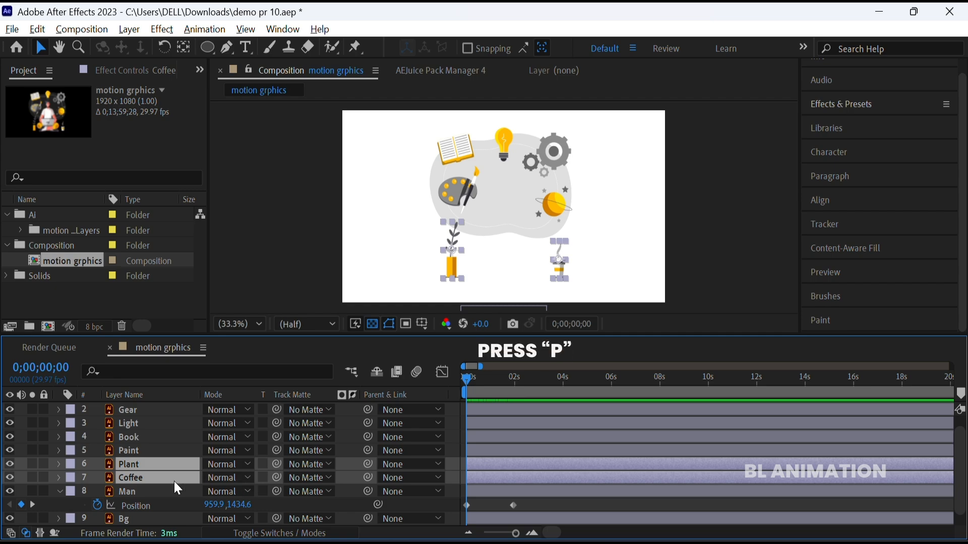
{"action": "key", "text": "p"}
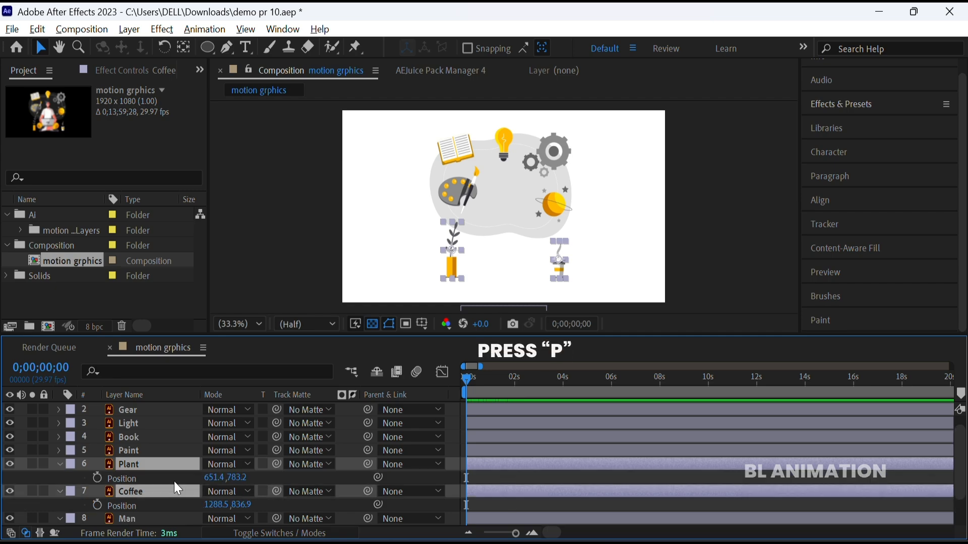
{"action": "left_click", "coordinate": [97, 478]}
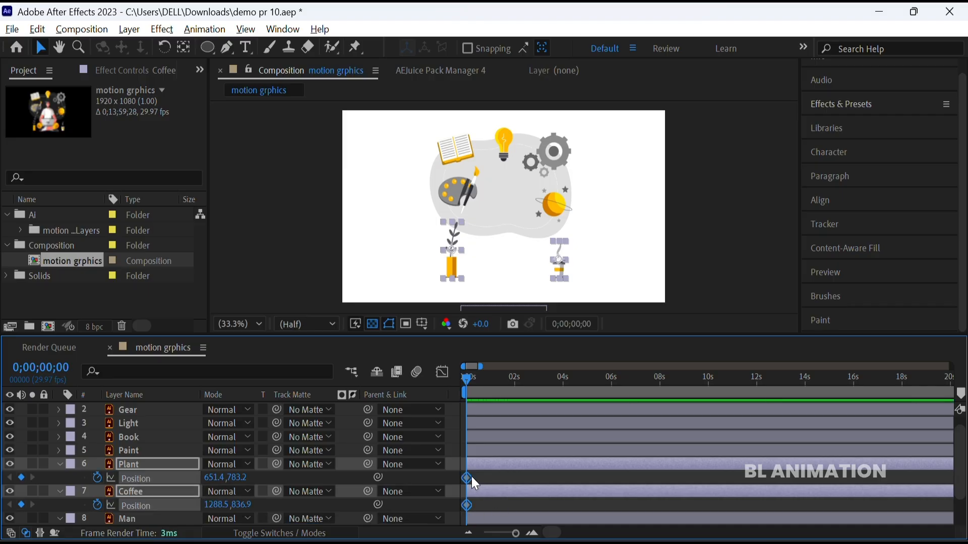
{"action": "left_click_drag", "start_coordinate": [469, 479], "coordinate": [504, 481]}
- At 0 s, move Plant off the frame's left edge to -116.6, 783.2 and Coffee off its right edge to 1984.5, 836.9
{"action": "left_click", "coordinate": [455, 269]}
{"action": "left_click_drag", "start_coordinate": [451, 265], "coordinate": [317, 273]}
{"action": "left_click", "coordinate": [559, 272]}
{"action": "left_click_drag", "start_coordinate": [561, 277], "coordinate": [680, 274]}
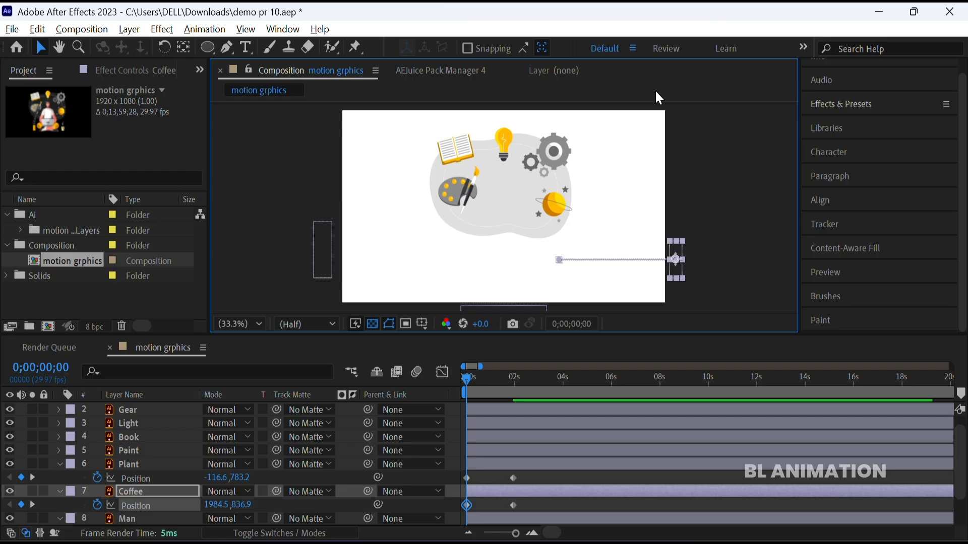
{"action": "left_click", "coordinate": [678, 151]}
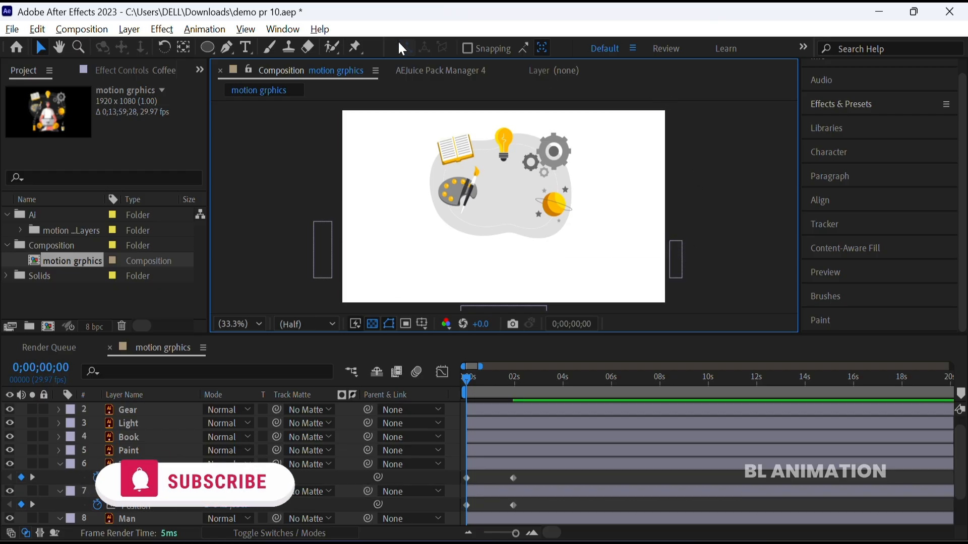
- Preview the entrance animation of the man, plant and coffee twice from the start of the timeline
{"action": "left_click", "coordinate": [461, 381]}
{"action": "key", "text": "space"}
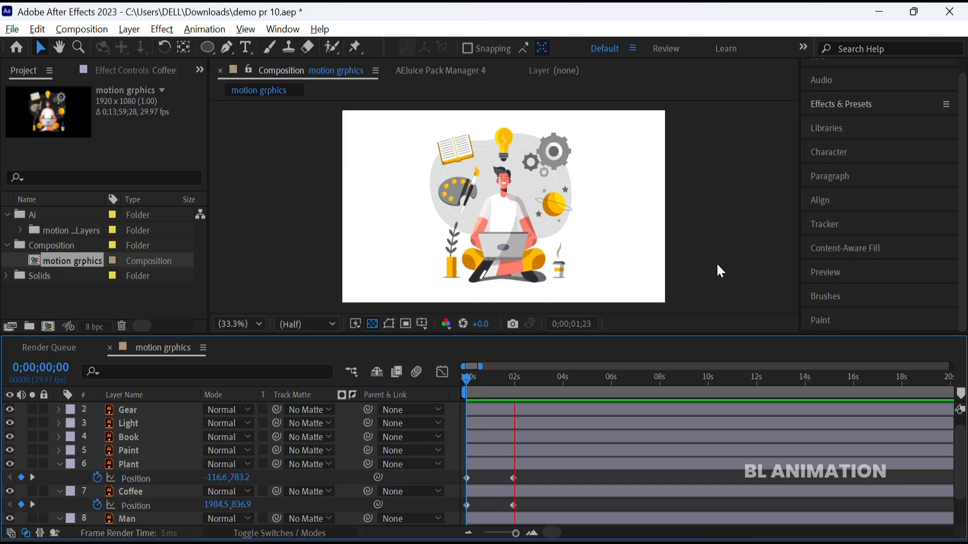
{"action": "key", "text": "space"}
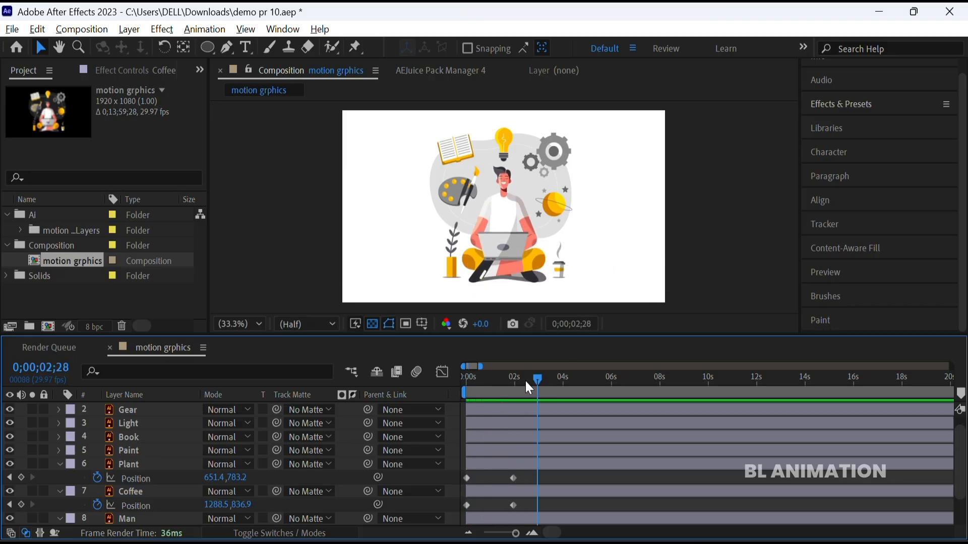
{"action": "left_click_drag", "start_coordinate": [525, 379], "coordinate": [461, 385]}
{"action": "key", "text": "space"}
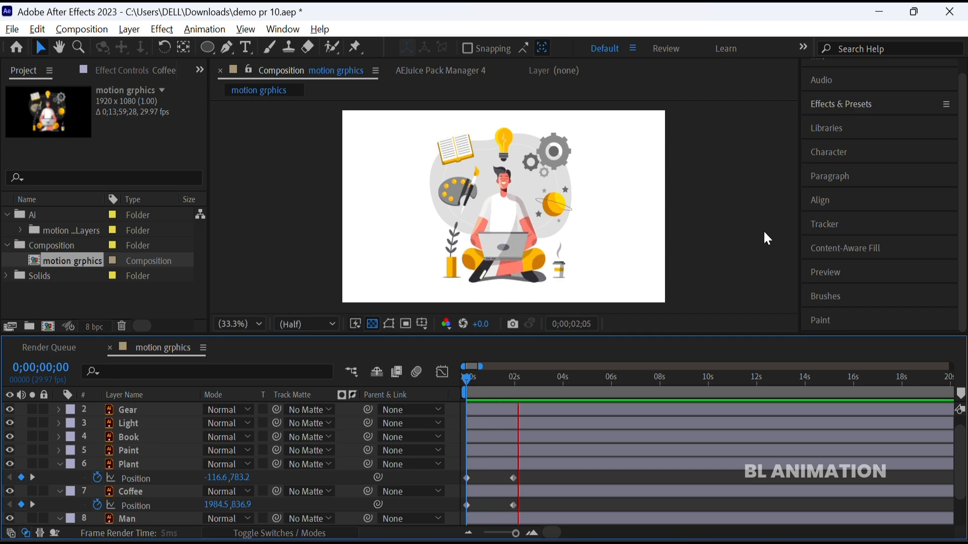
{"action": "key", "text": "space"}
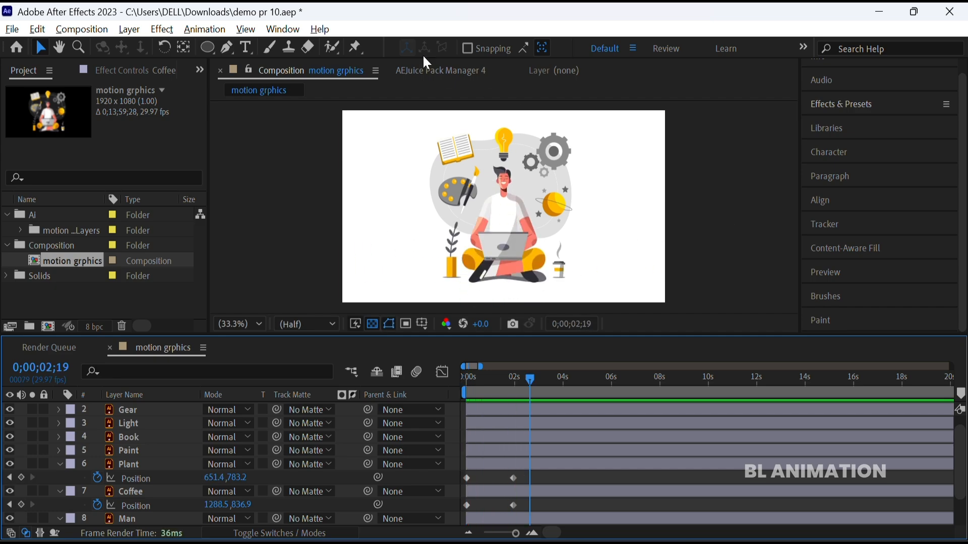
- Animate the Bg layer's Scale from 0% at 0 s to 100% at about 2 s
{"action": "left_click_drag", "start_coordinate": [491, 377], "coordinate": [437, 379]}
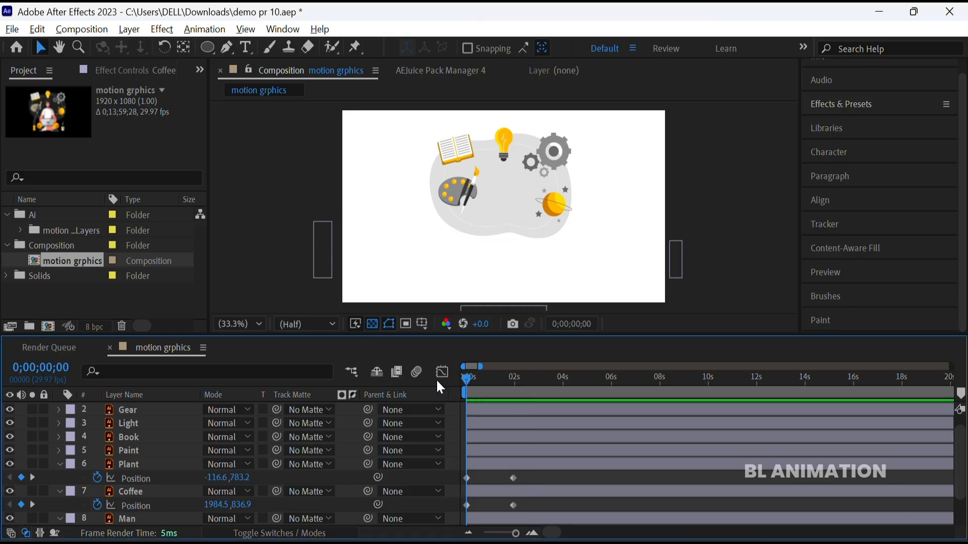
{"action": "scroll", "coordinate": [343, 460], "scroll_direction": "down", "scroll_amount": 3}
{"action": "left_click", "coordinate": [126, 506]}
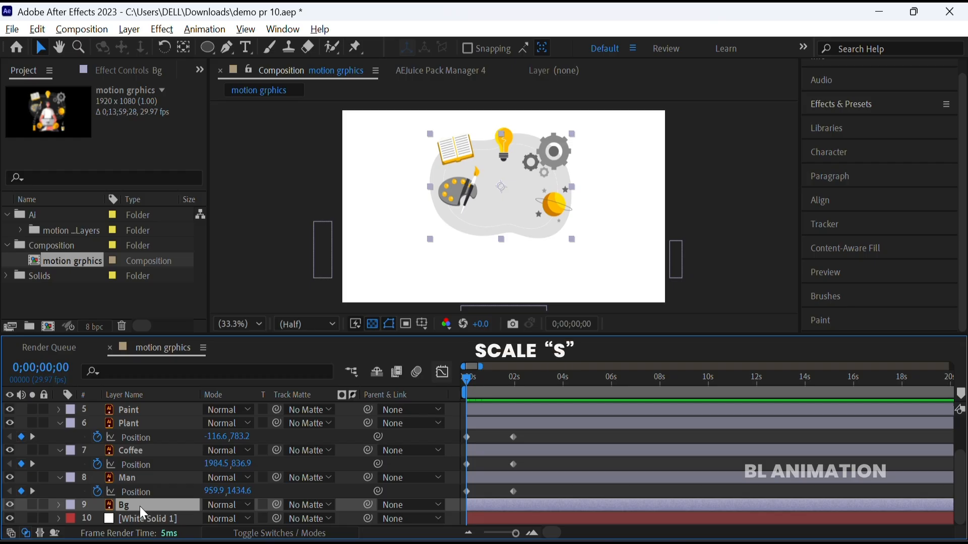
{"action": "key", "text": "s"}
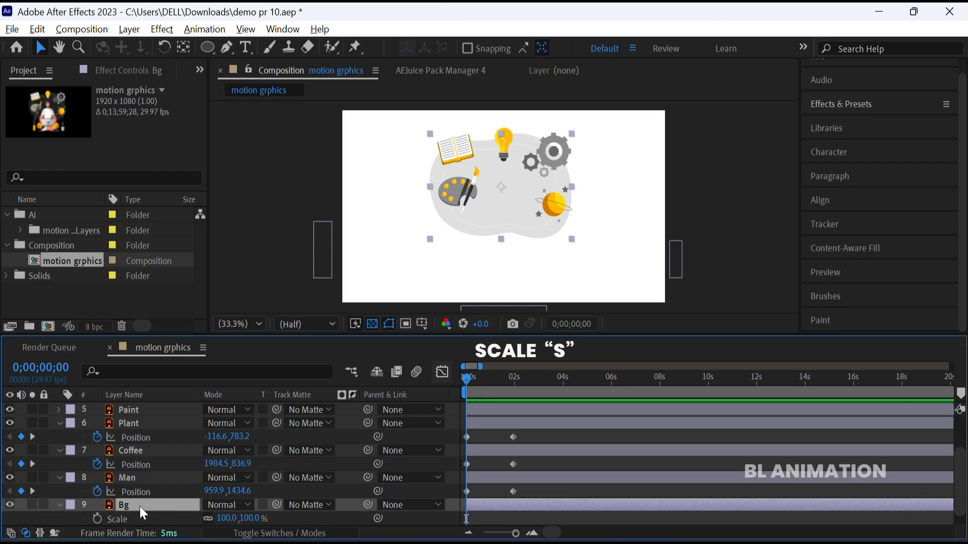
{"action": "left_click", "coordinate": [98, 520]}
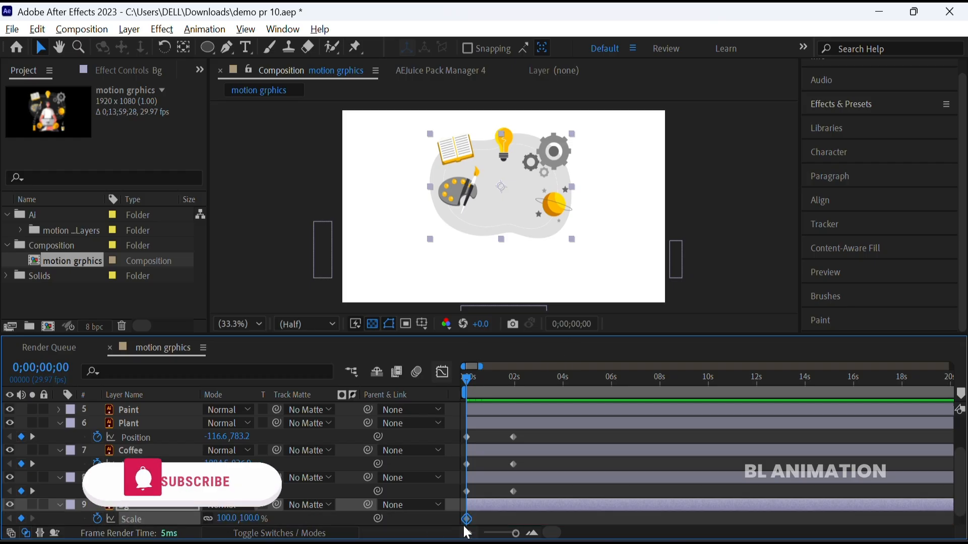
{"action": "left_click_drag", "start_coordinate": [467, 519], "coordinate": [512, 519]}
{"action": "left_click", "coordinate": [229, 518]}
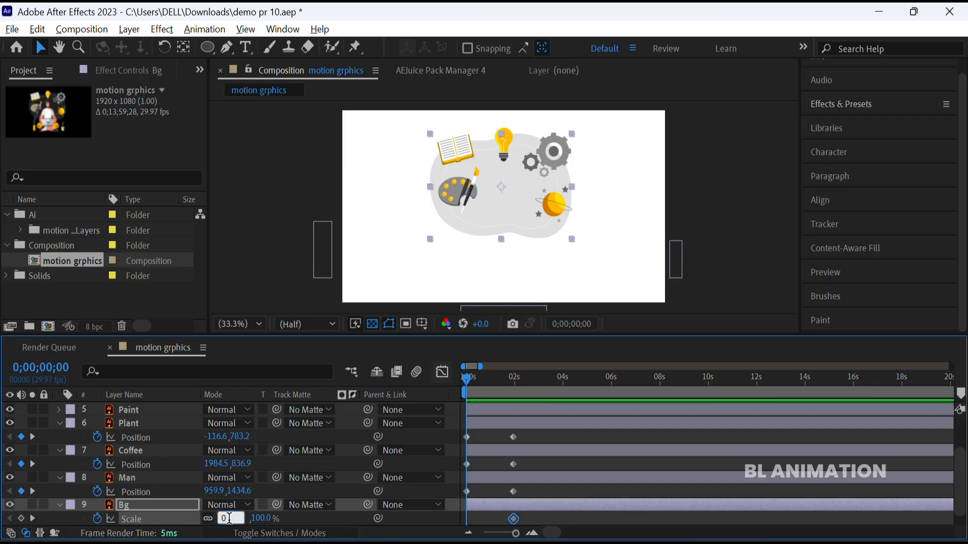
{"action": "key", "text": "Return"}
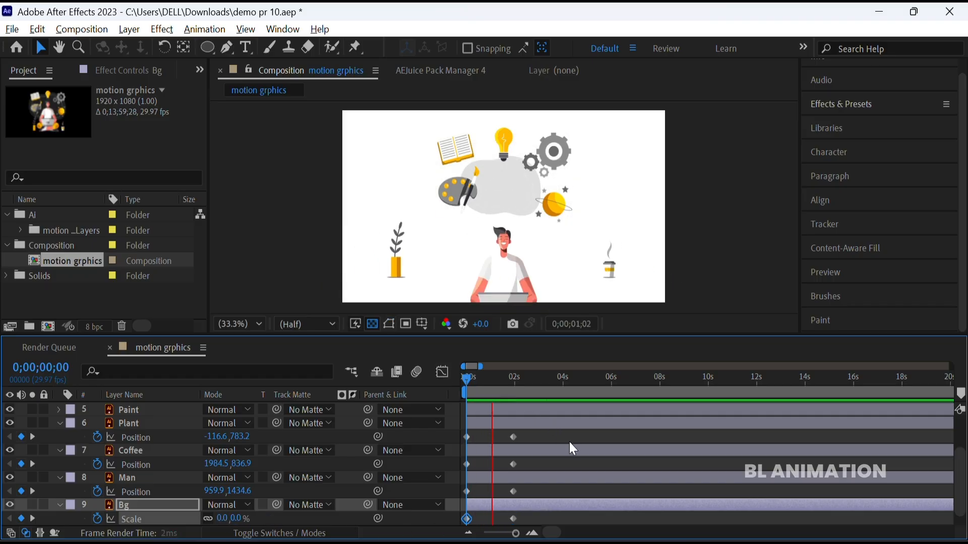
- Play back the background's scale-in together with the man, plant and coffee entrances from the start of the timeline
{"action": "key", "text": "space"}
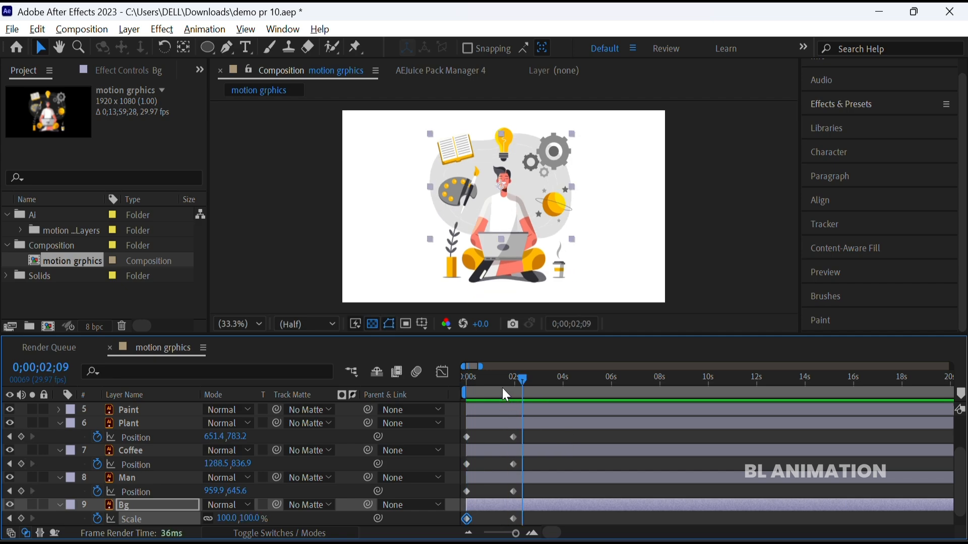
{"action": "left_click_drag", "start_coordinate": [470, 382], "coordinate": [454, 384]}
{"action": "key", "text": "space"}
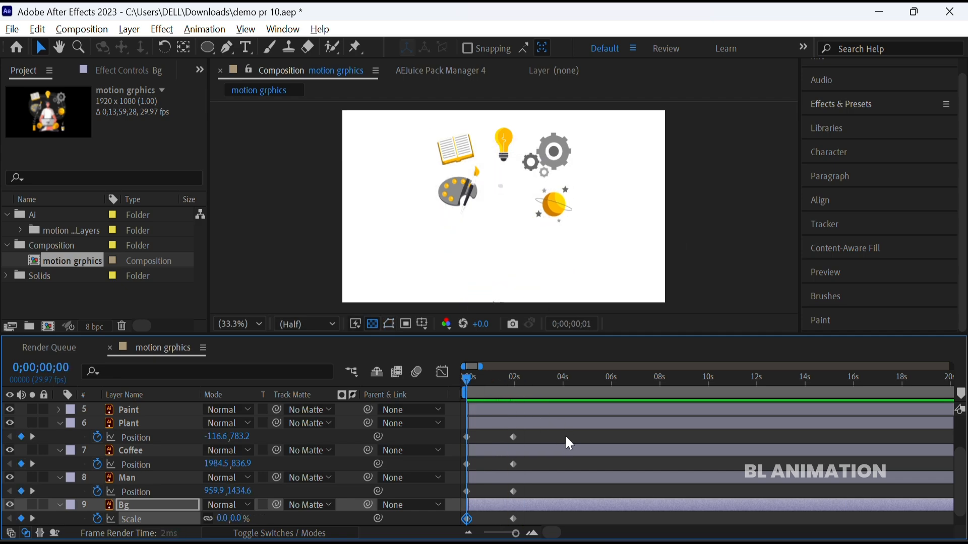
{"action": "key", "text": "space"}
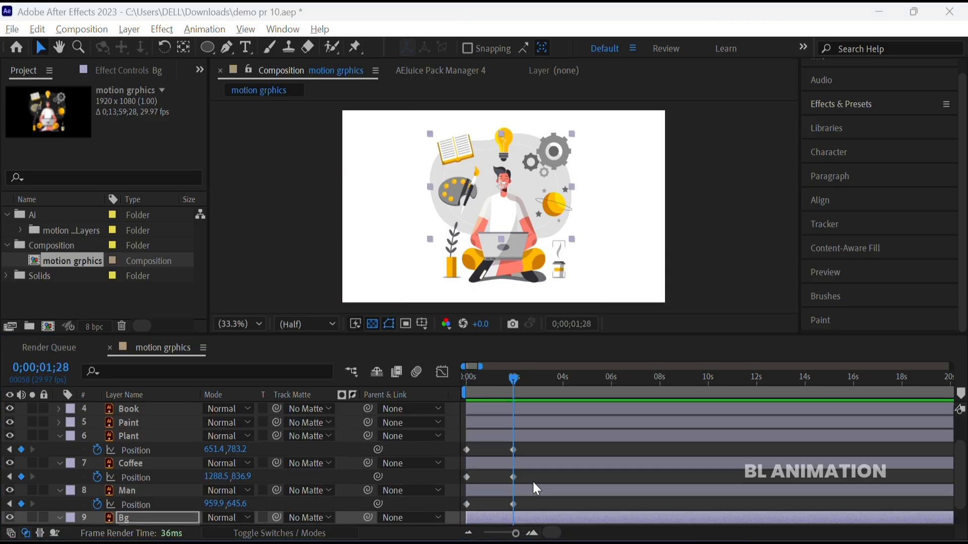
- Add Position keyframes at 0;00;01;28 to the Planet, Gear, Light, Book and Paint layers
{"action": "scroll", "coordinate": [533, 483], "scroll_direction": "up", "scroll_amount": 3}
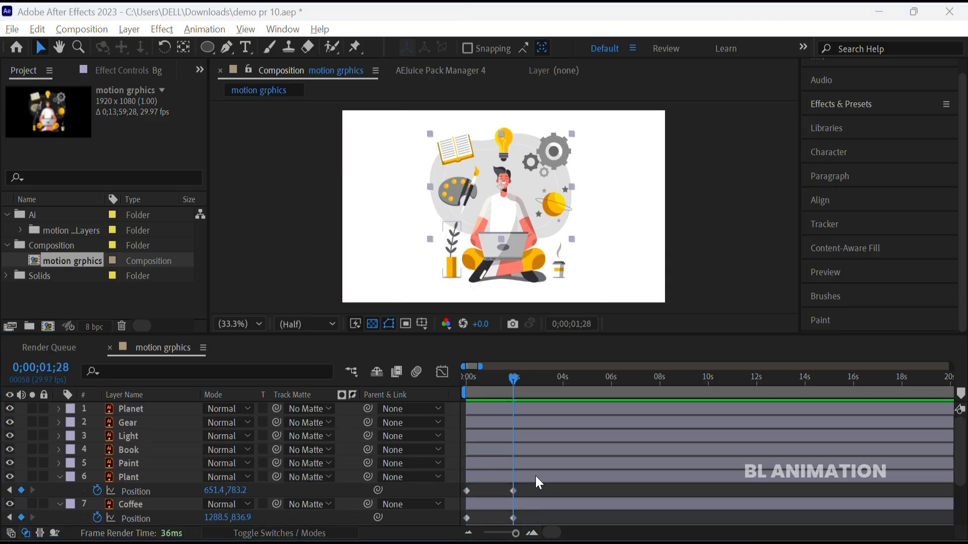
{"action": "left_click", "coordinate": [165, 465]}
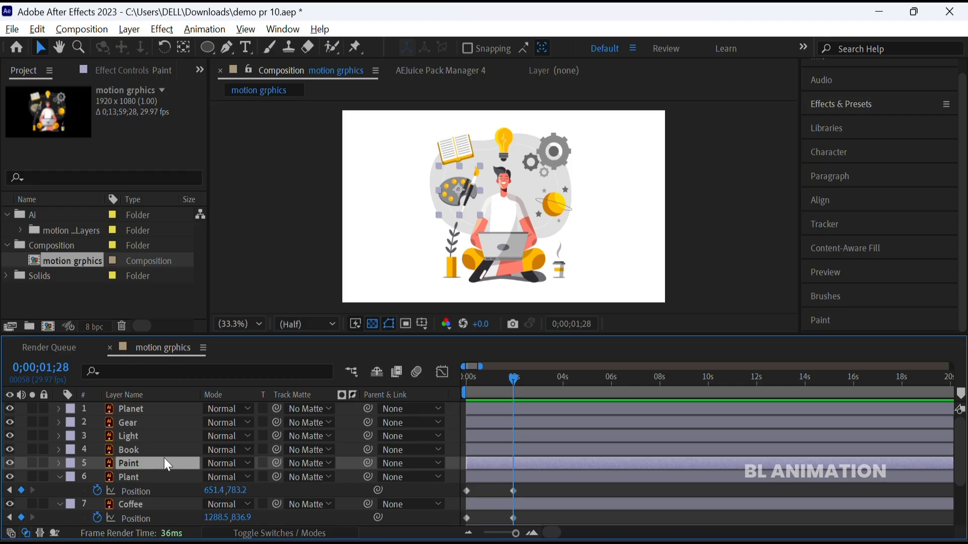
{"action": "left_click", "coordinate": [157, 413], "text": "shift"}
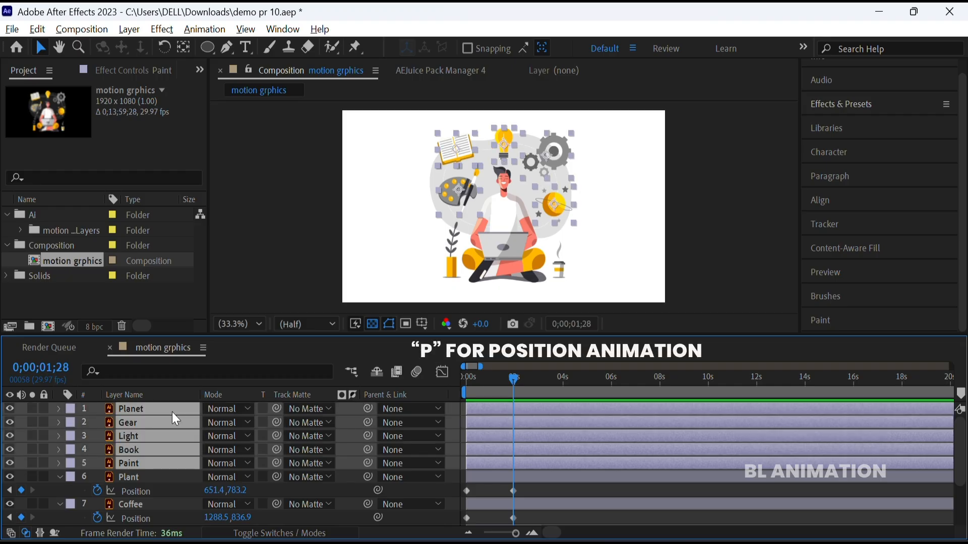
{"action": "key", "text": "p"}
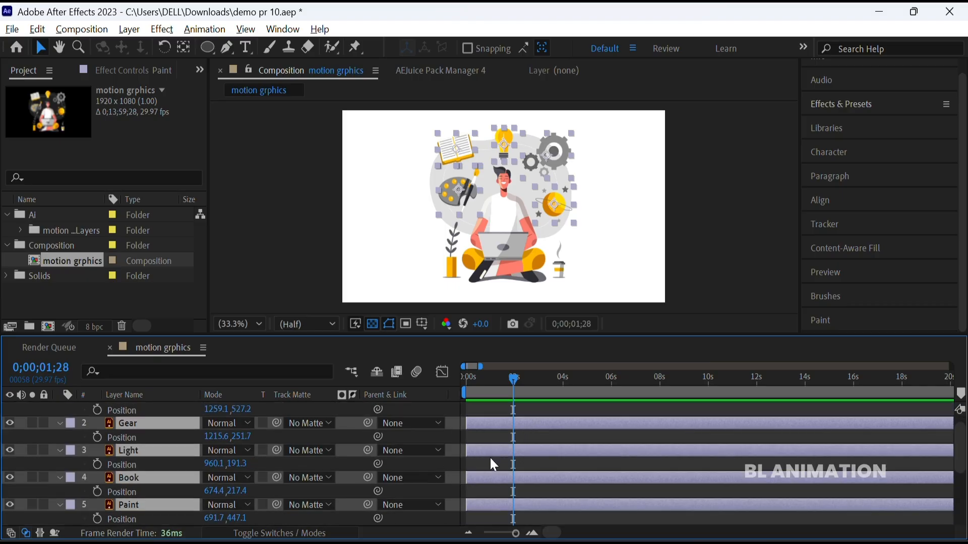
{"action": "left_click", "coordinate": [96, 423]}
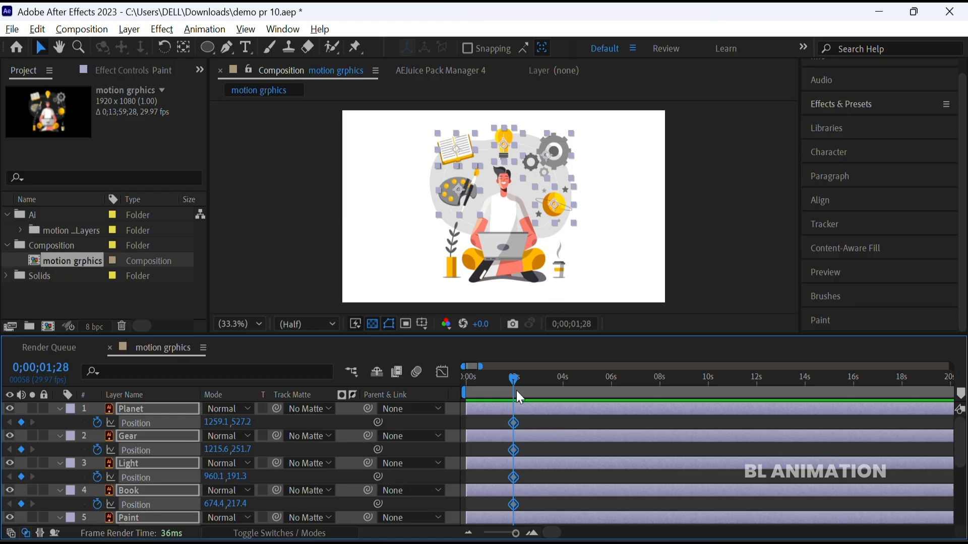
- At 0 s, move the Paint palette and the Book into the middle of the background shape, with Book at 953.4, 451.4
{"action": "left_click_drag", "start_coordinate": [514, 380], "coordinate": [466, 391]}
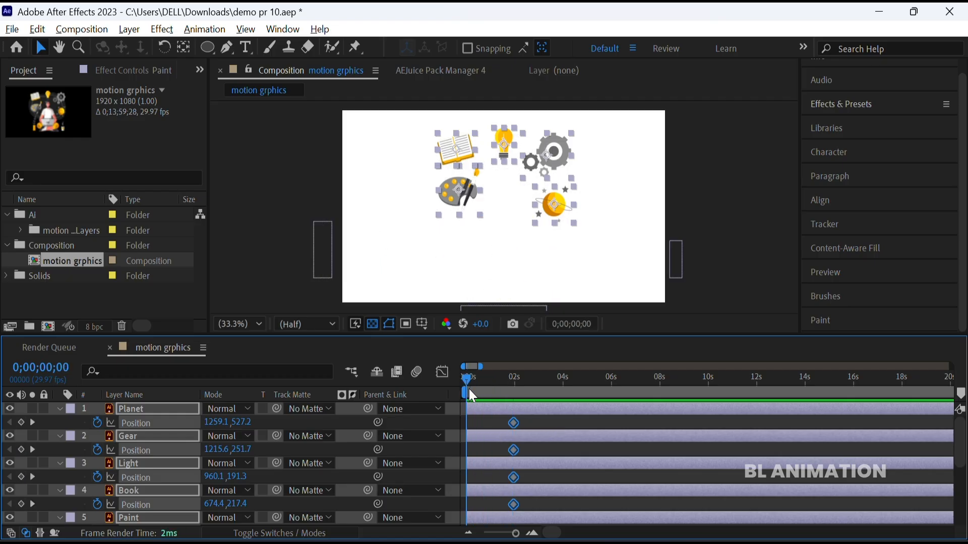
{"action": "left_click", "coordinate": [503, 244]}
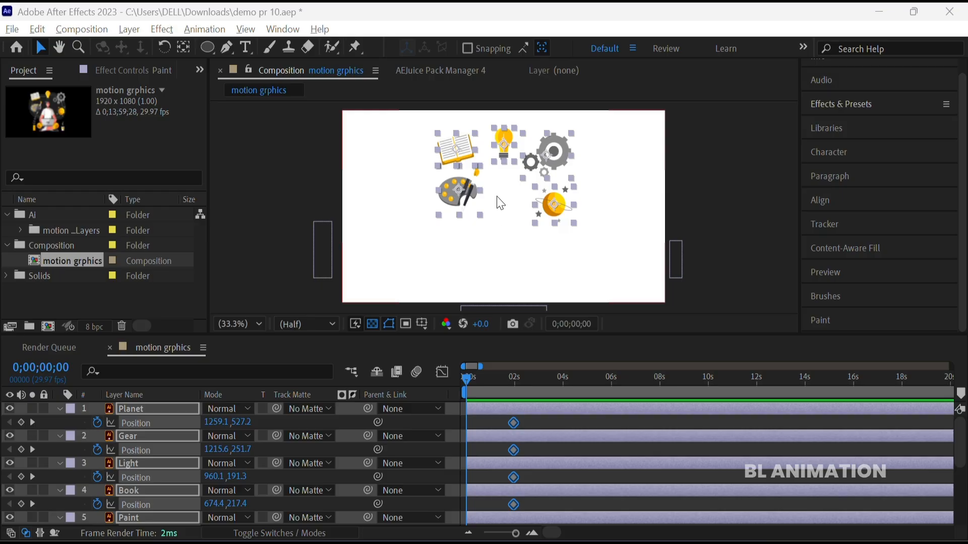
{"action": "left_click", "coordinate": [460, 204]}
{"action": "left_click_drag", "start_coordinate": [456, 201], "coordinate": [499, 206]}
{"action": "left_click", "coordinate": [459, 161]}
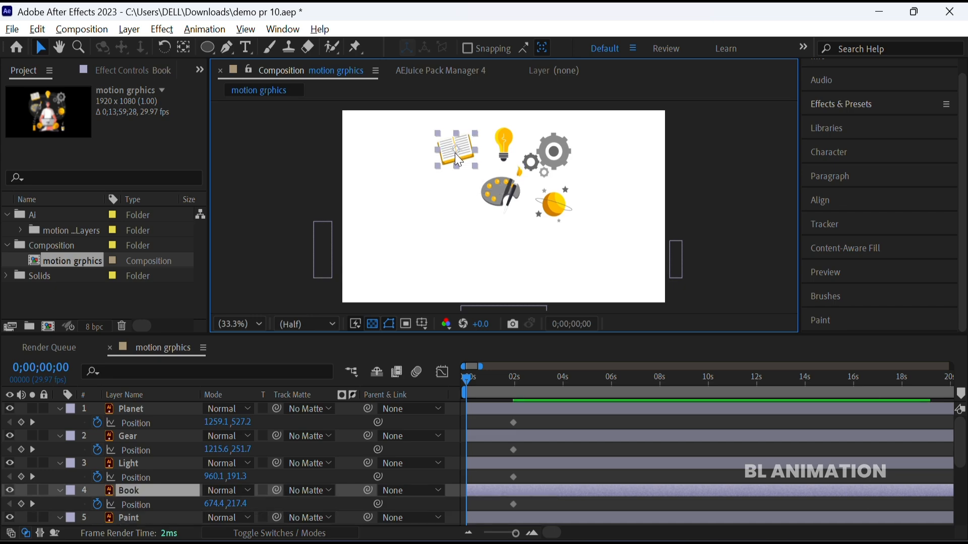
{"action": "left_click_drag", "start_coordinate": [468, 157], "coordinate": [511, 194]}
- At 0 s, move Light to 960.1, 470.3, Gear to 966.6, 449.7 and Planet to 983.1, 464.2, and scrub through the motion
{"action": "left_click", "coordinate": [504, 155]}
{"action": "left_click_drag", "start_coordinate": [508, 140], "coordinate": [509, 188]}
{"action": "left_click", "coordinate": [560, 160]}
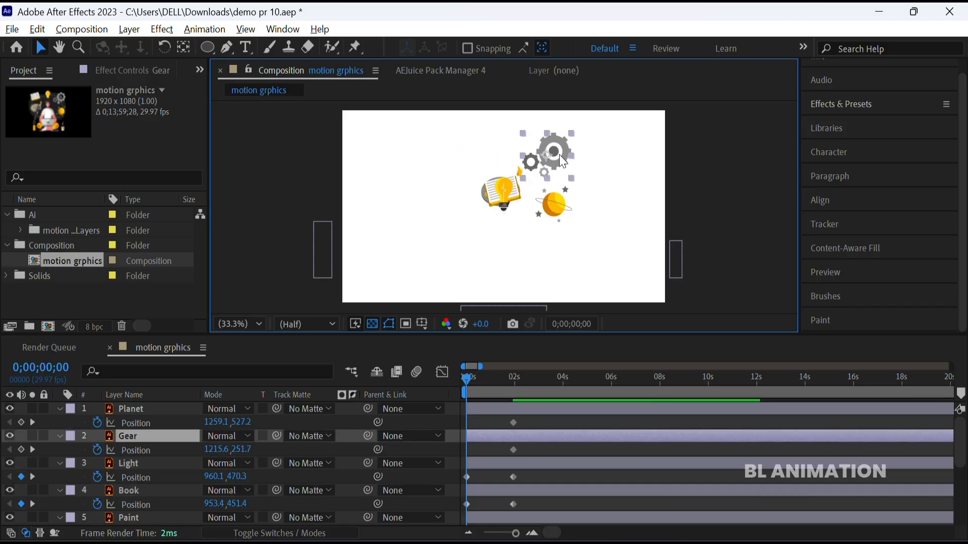
{"action": "left_click_drag", "start_coordinate": [562, 158], "coordinate": [515, 199]}
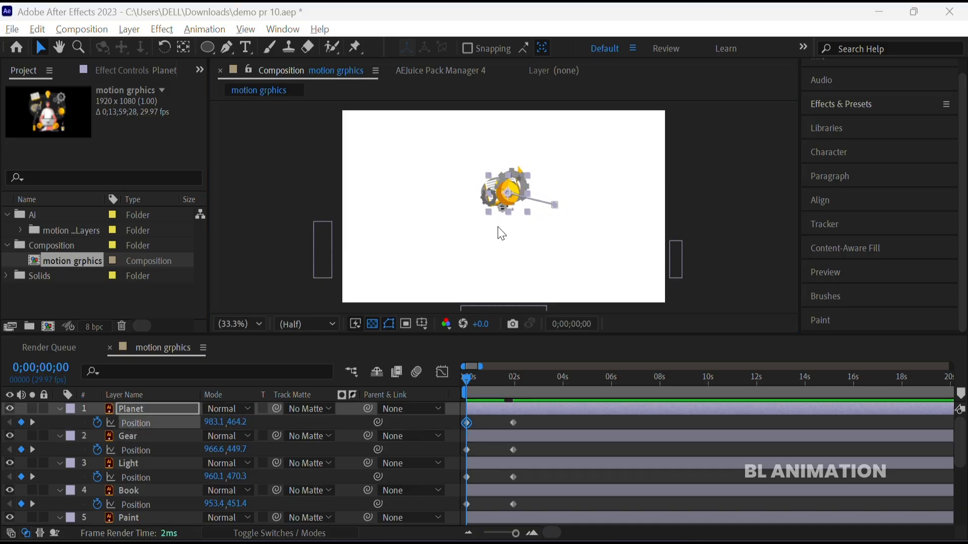
{"action": "left_click_drag", "start_coordinate": [471, 382], "coordinate": [540, 423]}
{"action": "left_click", "coordinate": [680, 222]}
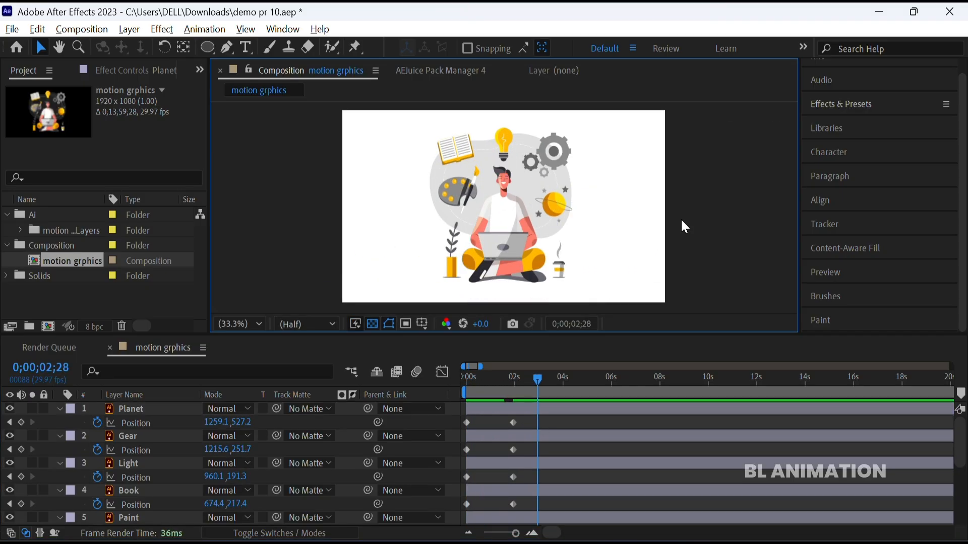
- Animate the Scale of Planet, Gear, Light, Book and Paint from 0% at 0 s to 100% at about 1 s
{"action": "left_click_drag", "start_coordinate": [522, 381], "coordinate": [459, 384]}
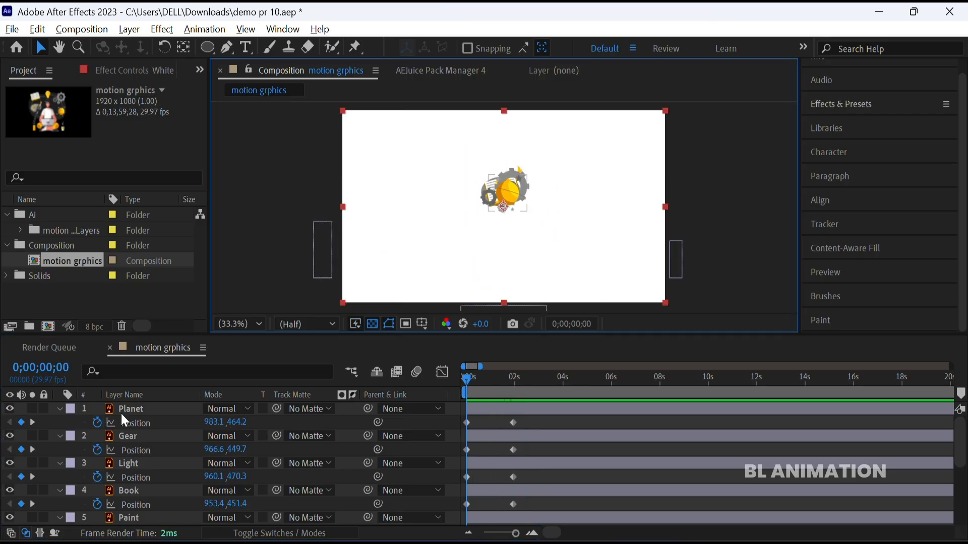
{"action": "left_click", "coordinate": [122, 415]}
{"action": "left_click", "coordinate": [138, 517], "text": "shift"}
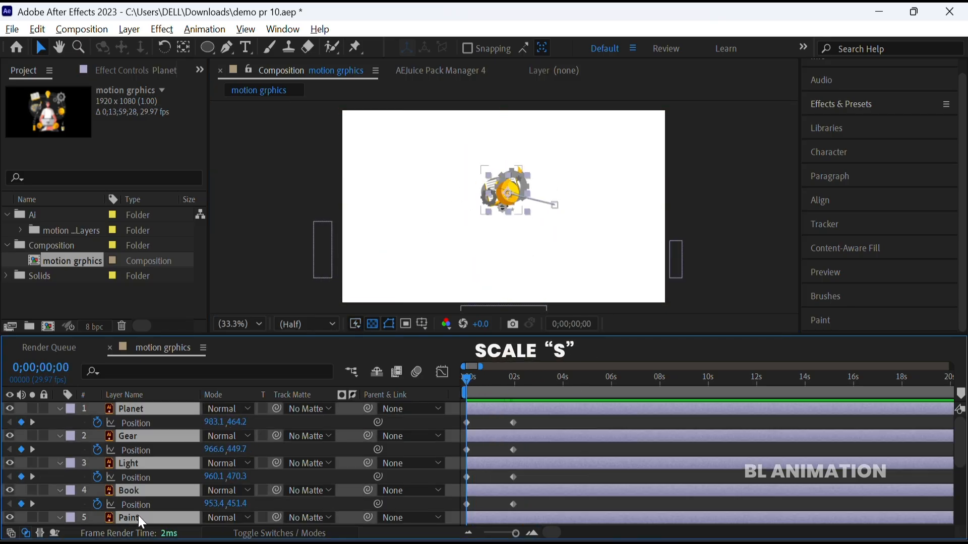
{"action": "key", "text": "s"}
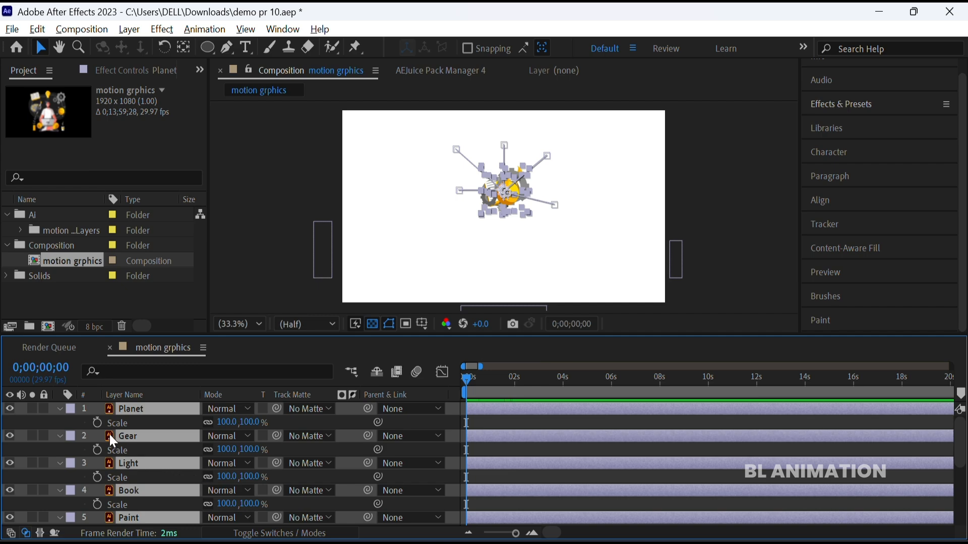
{"action": "left_click", "coordinate": [97, 422]}
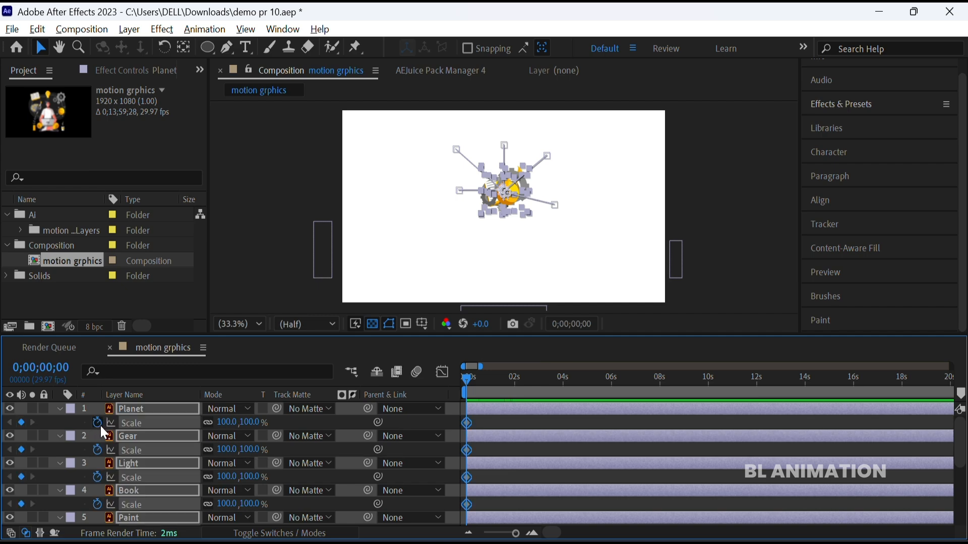
{"action": "left_click_drag", "start_coordinate": [471, 425], "coordinate": [496, 432]}
{"action": "left_click", "coordinate": [230, 422]}
{"action": "type", "text": "0"}
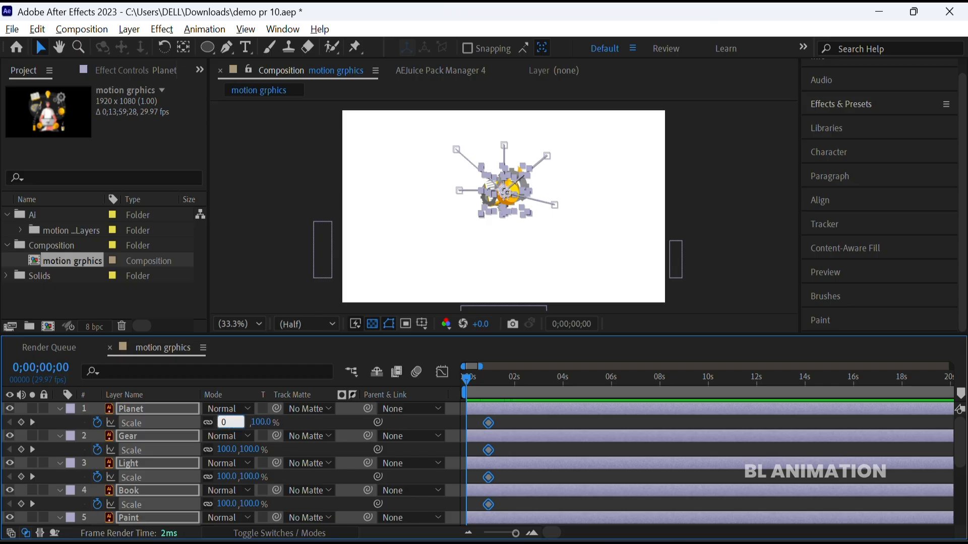
{"action": "key", "text": "Return"}
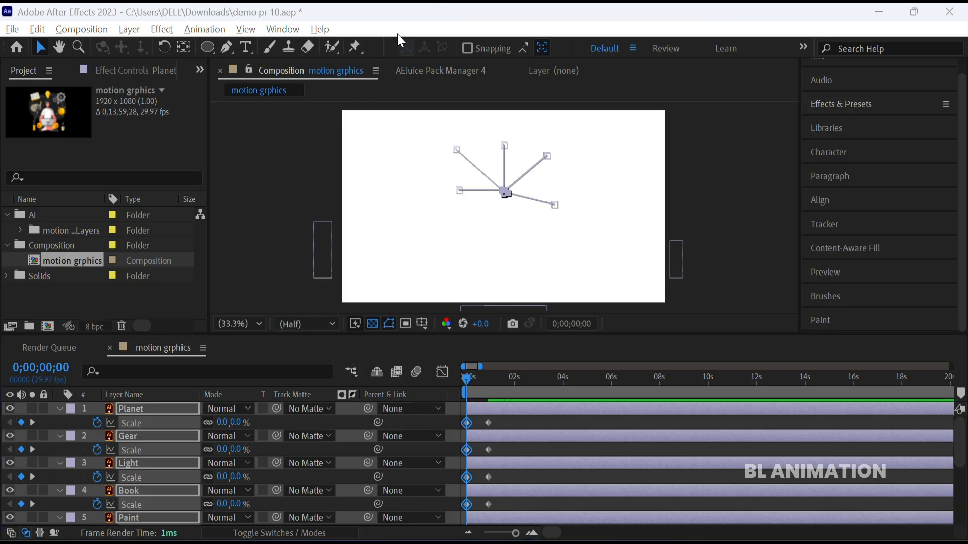
- Preview the complete entrance animation twice, including the icons growing outward from the centre
{"action": "left_click", "coordinate": [719, 197]}
{"action": "key", "text": "space"}
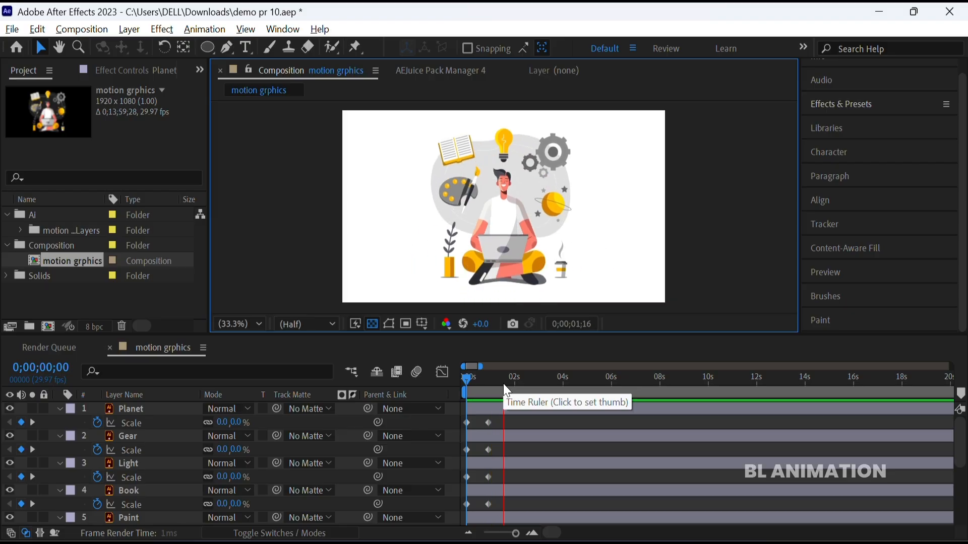
{"action": "key", "text": "space"}
{"action": "left_click_drag", "start_coordinate": [496, 384], "coordinate": [450, 468]}
{"action": "key", "text": "space"}
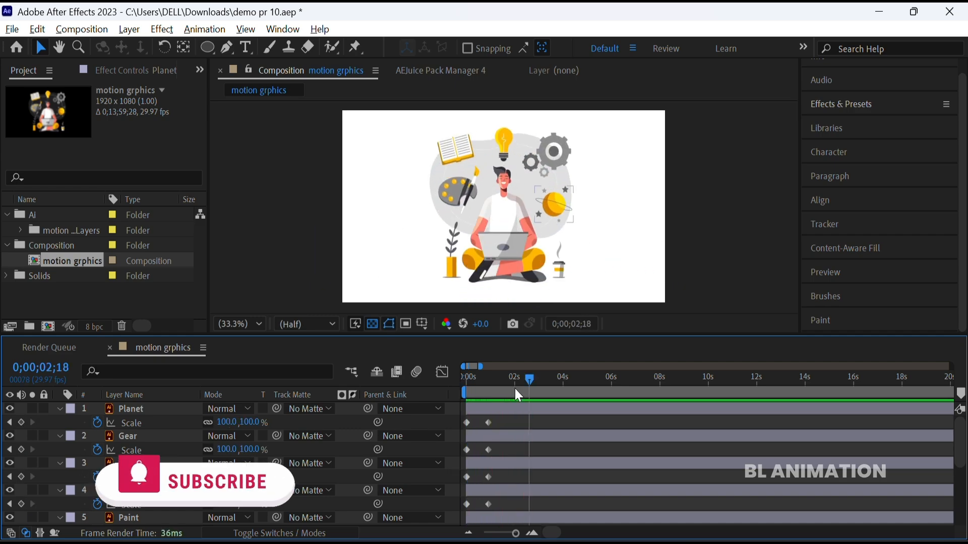
{"action": "left_click_drag", "start_coordinate": [516, 386], "coordinate": [457, 397]}
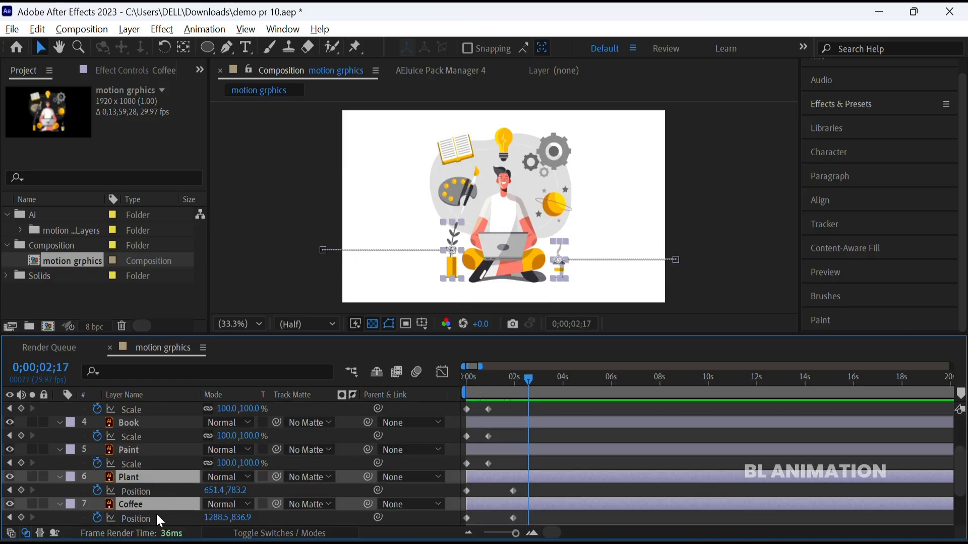
- Delay the Plant, Coffee and Man layers by two frames relative to the Bg layer
{"action": "scroll", "coordinate": [154, 503], "scroll_direction": "down", "scroll_amount": 2}
{"action": "left_click", "coordinate": [141, 477], "text": "shift"}
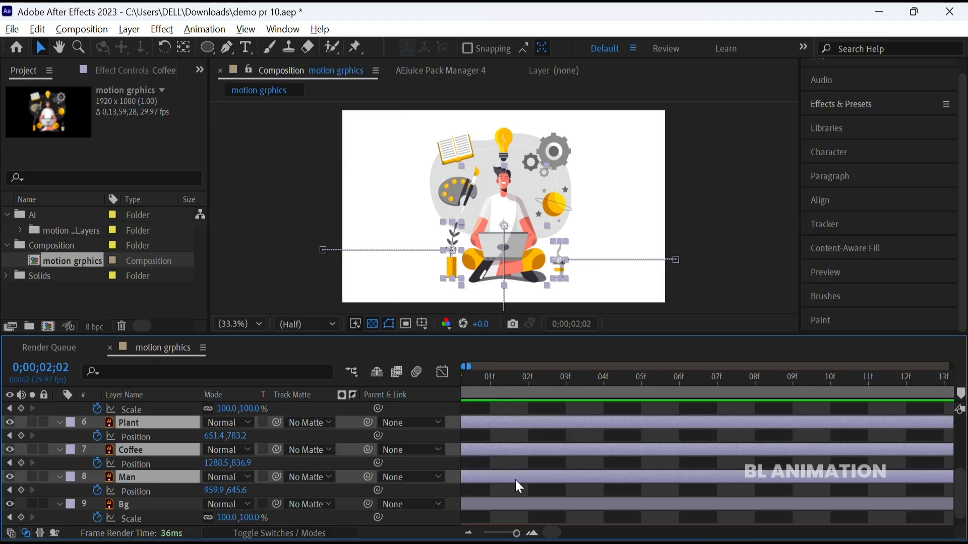
{"action": "key", "text": "alt+Page_Down"}
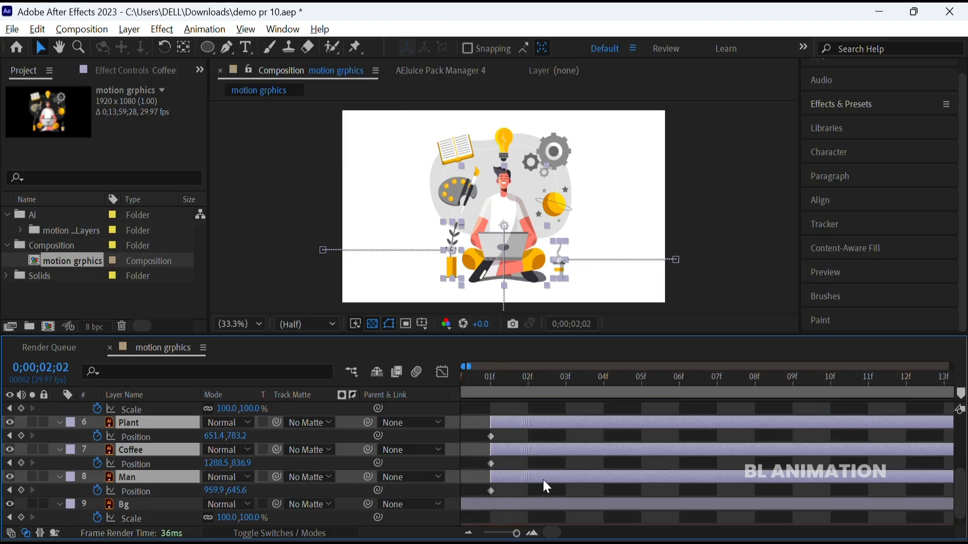
{"action": "left_click_drag", "start_coordinate": [544, 480], "coordinate": [565, 481]}
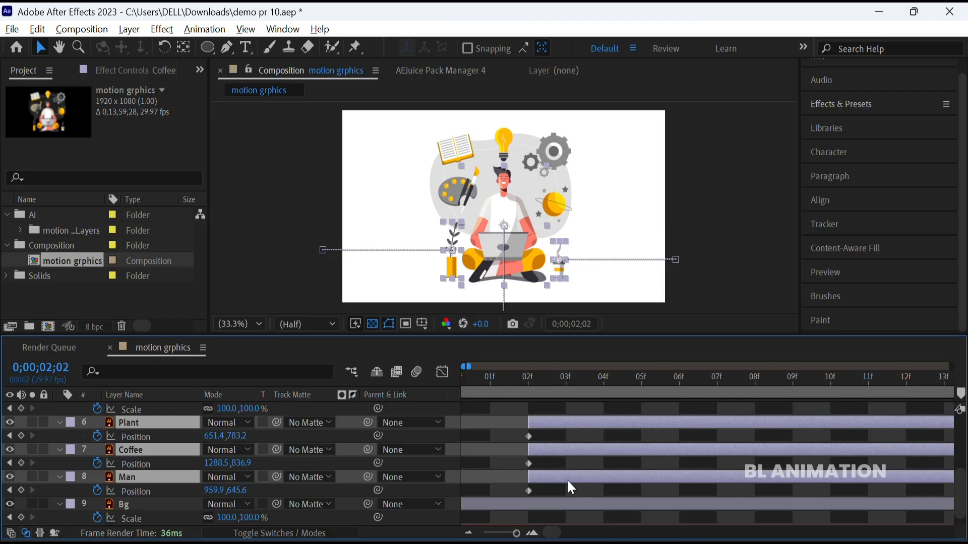
{"action": "mouse_move", "coordinate": [530, 470]}
{"action": "left_click_drag", "start_coordinate": [504, 534], "coordinate": [516, 541]}
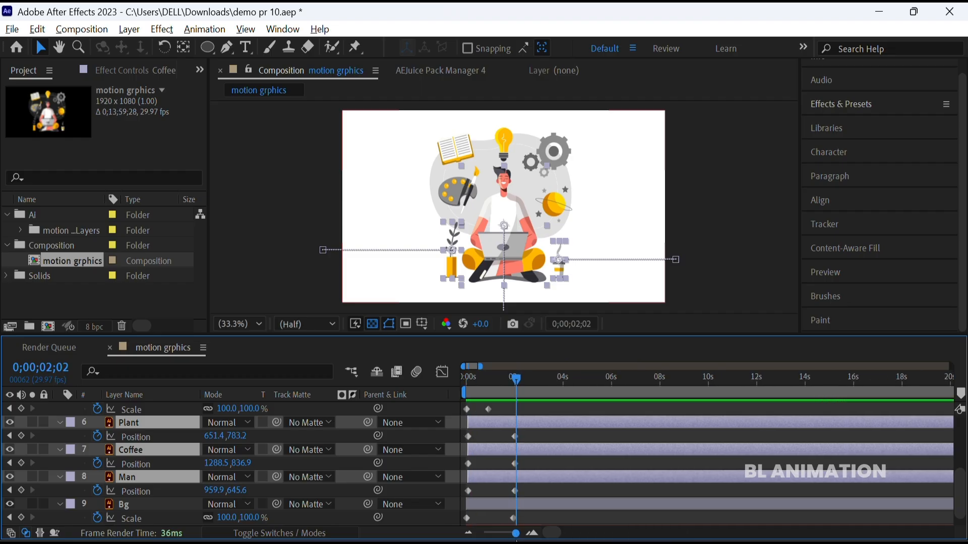
- Apply Easy Ease to the Position keyframes of Plant, Coffee and Man and the Scale keyframes of Bg
{"action": "left_click", "coordinate": [715, 275]}
{"action": "left_click_drag", "start_coordinate": [521, 430], "coordinate": [468, 519]}
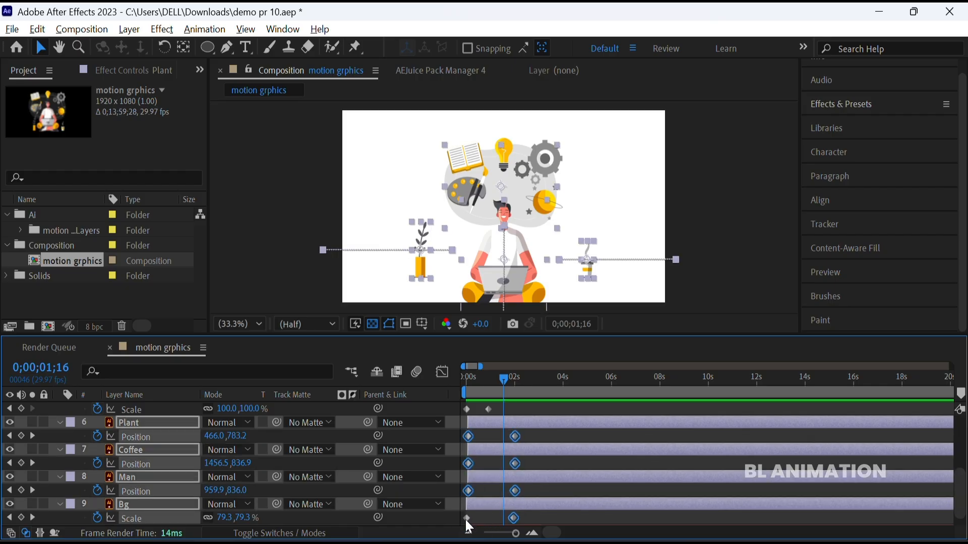
{"action": "key", "text": "F9"}
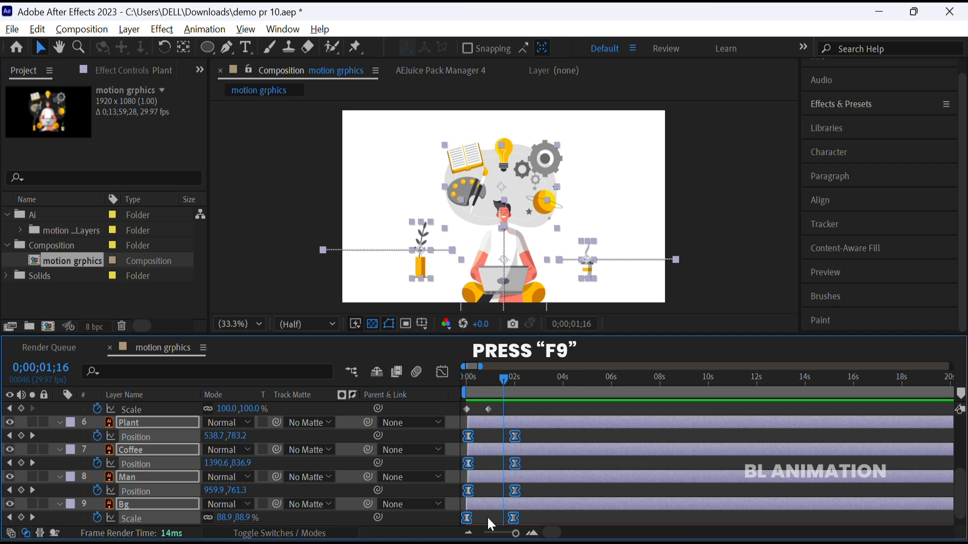
- Pull the speed curve of Coffee's final Position keyframe towards the start in the Graph Editor, and preview the entrance
{"action": "left_click", "coordinate": [437, 376]}
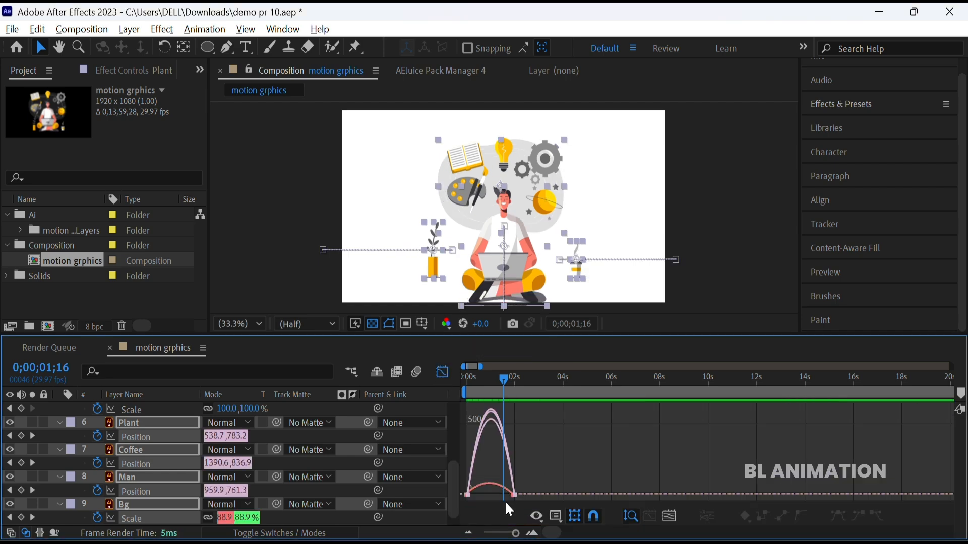
{"action": "left_click", "coordinate": [506, 494]}
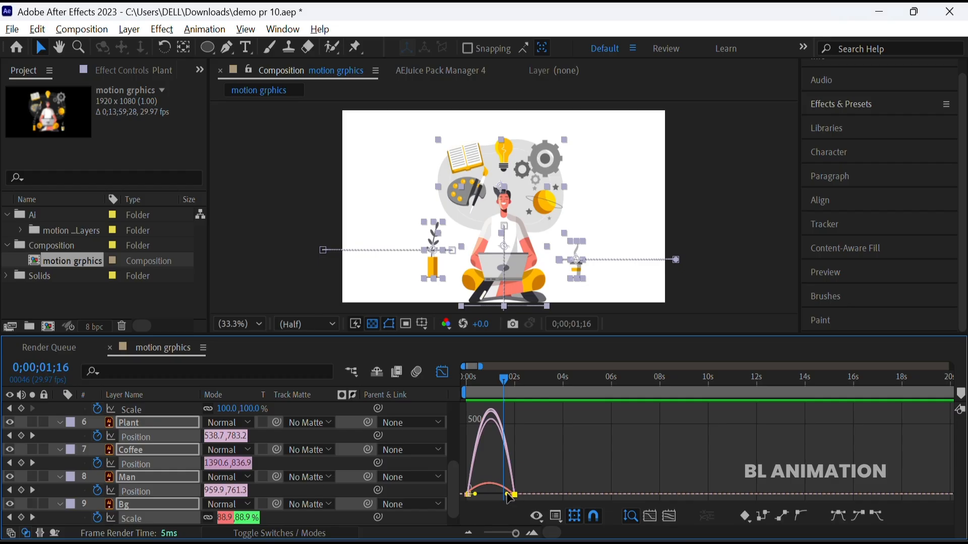
{"action": "left_click_drag", "start_coordinate": [493, 494], "coordinate": [470, 495]}
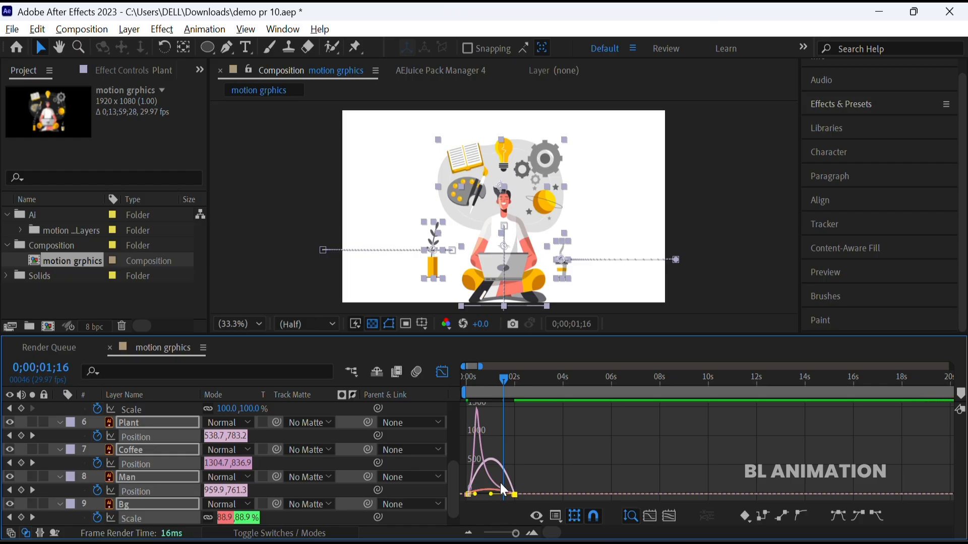
{"action": "left_click", "coordinate": [439, 373]}
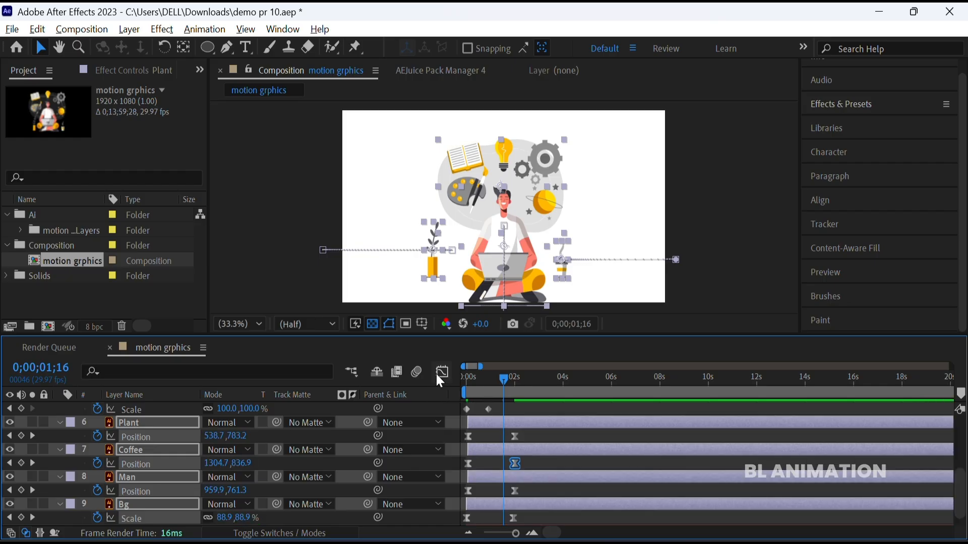
{"action": "key", "text": "space"}
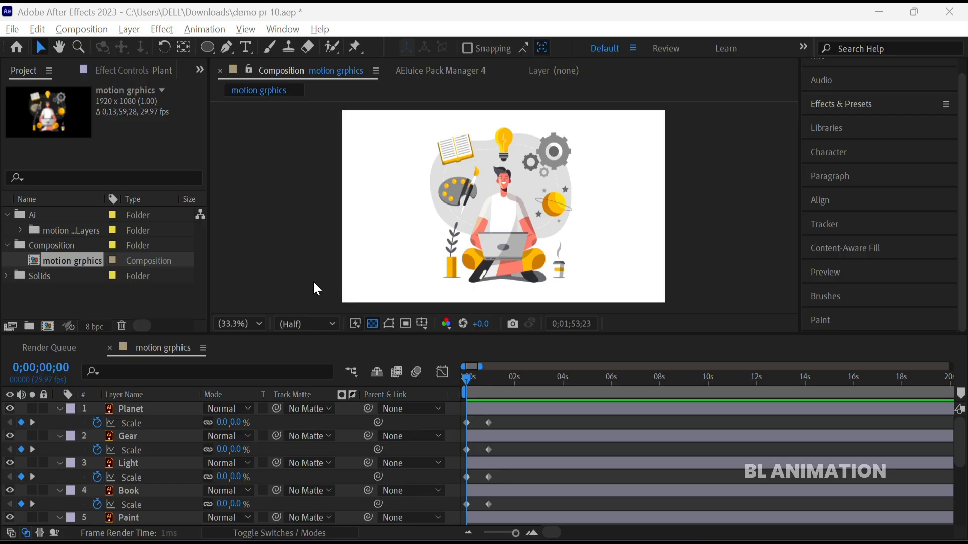
- Delay the Planet, Gear, Light, Book and Paint layers together so that they start at about 2.2 s
{"action": "left_click", "coordinate": [132, 407]}
{"action": "left_click", "coordinate": [137, 515], "text": "shift"}
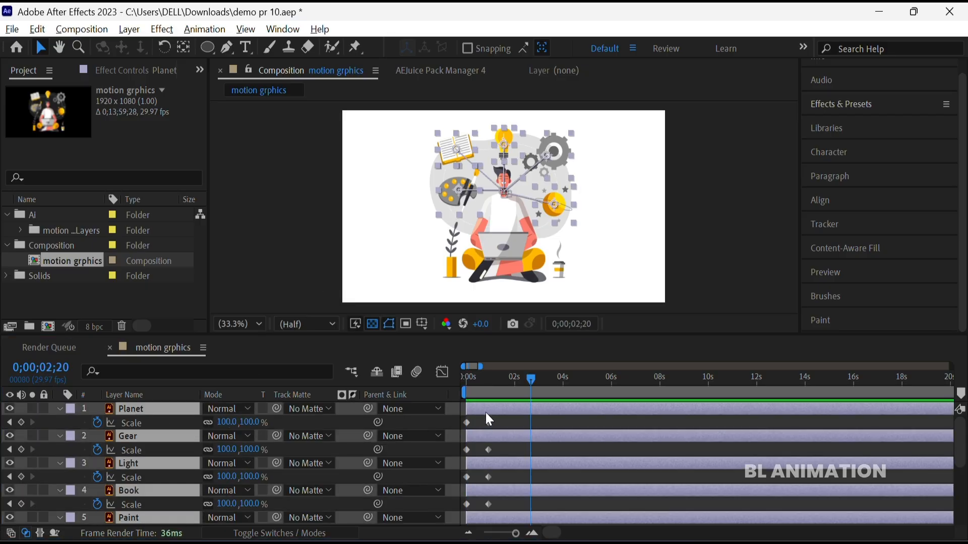
{"action": "left_click_drag", "start_coordinate": [492, 412], "coordinate": [549, 422]}
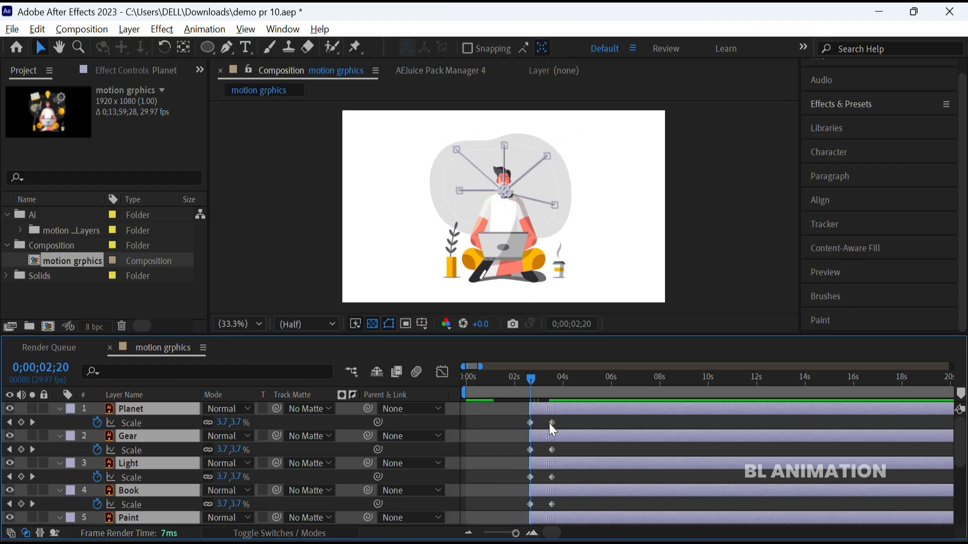
{"action": "key", "text": "space"}
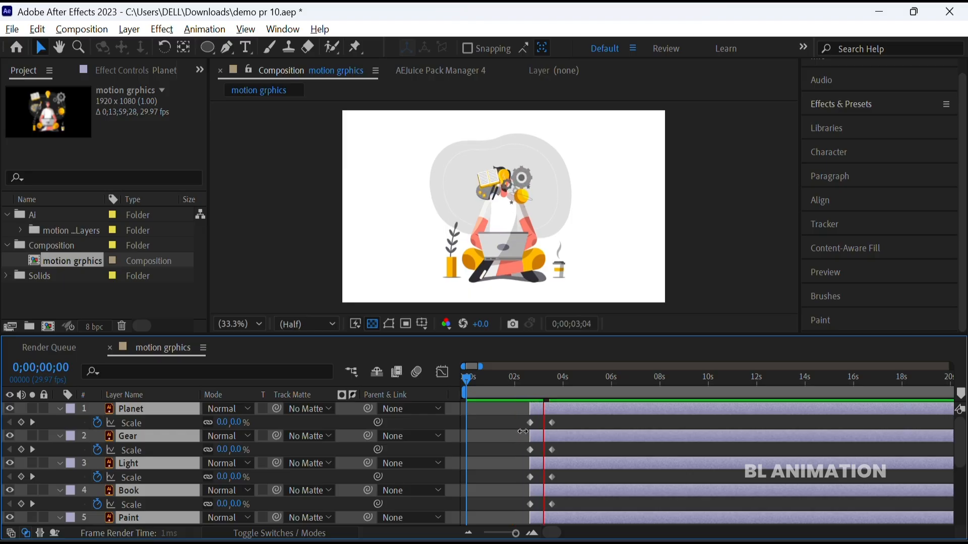
{"action": "key", "text": "space"}
{"action": "left_click_drag", "start_coordinate": [561, 410], "coordinate": [551, 413]}
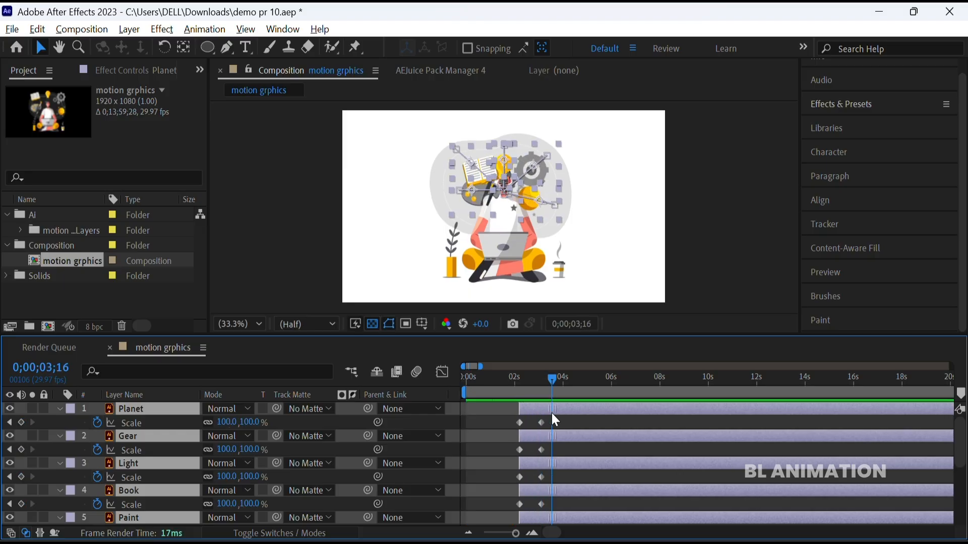
- Preview the delayed entrance and restack the Planet, Gear, Light, Book and Paint layers beneath Man and directly above Bg
{"action": "left_click_drag", "start_coordinate": [499, 388], "coordinate": [458, 386]}
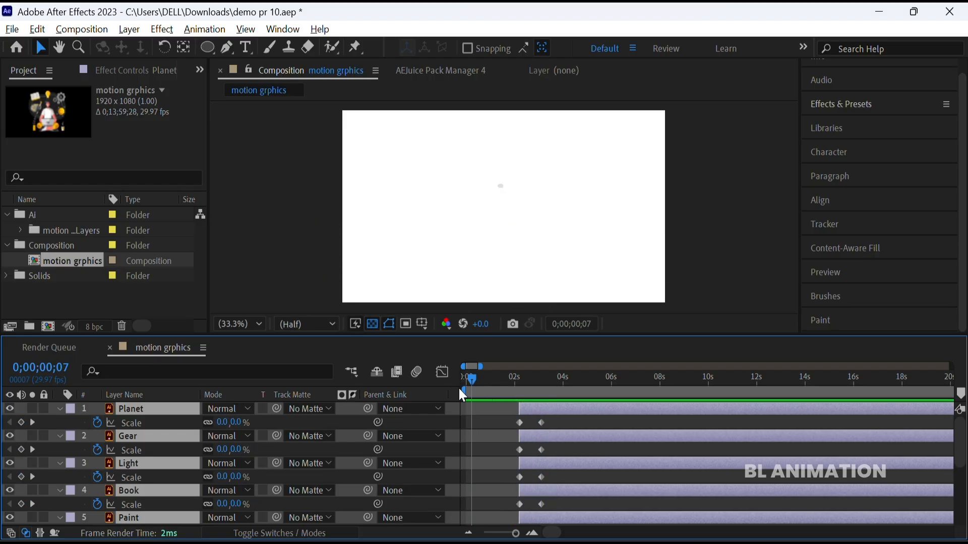
{"action": "key", "text": "space"}
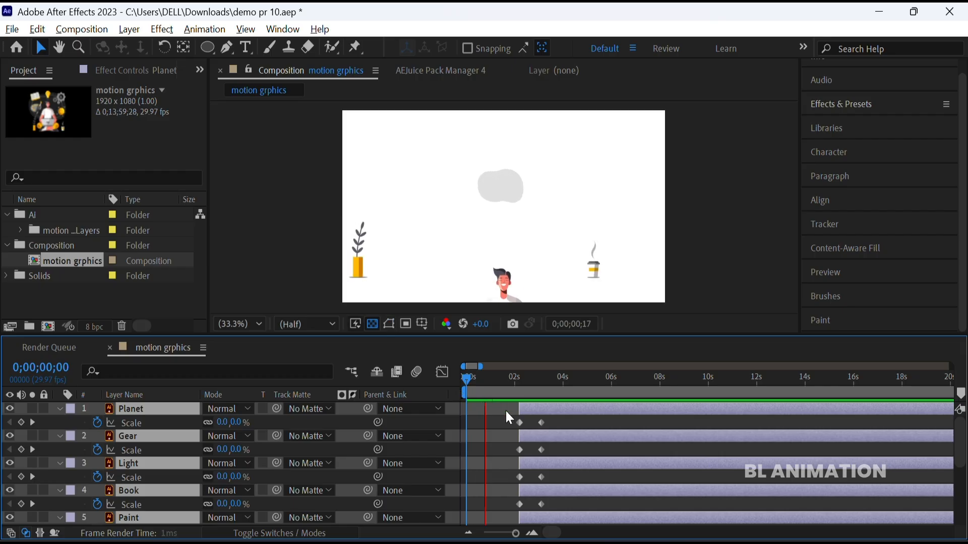
{"action": "left_click_drag", "start_coordinate": [147, 441], "coordinate": [146, 482]}
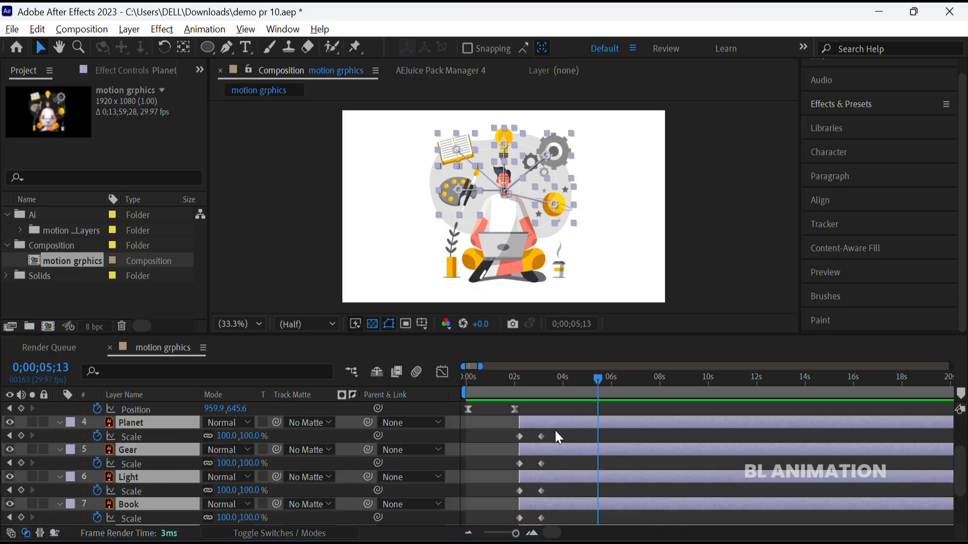
- Apply Easy Ease to the five icon layers' Scale keyframes and raise the influence of Planet's final keyframe to 100% in the speed graph
{"action": "left_click_drag", "start_coordinate": [555, 429], "coordinate": [508, 482]}
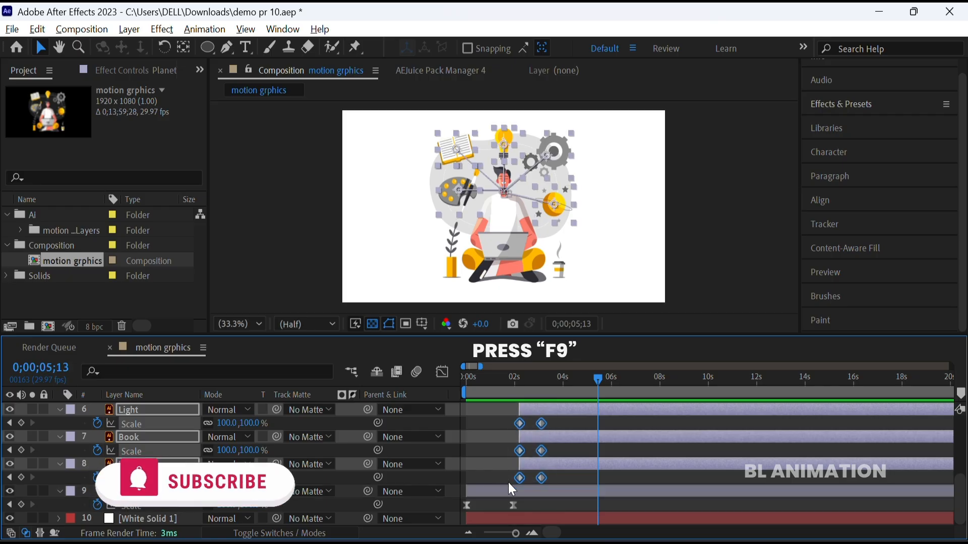
{"action": "key", "text": "F9"}
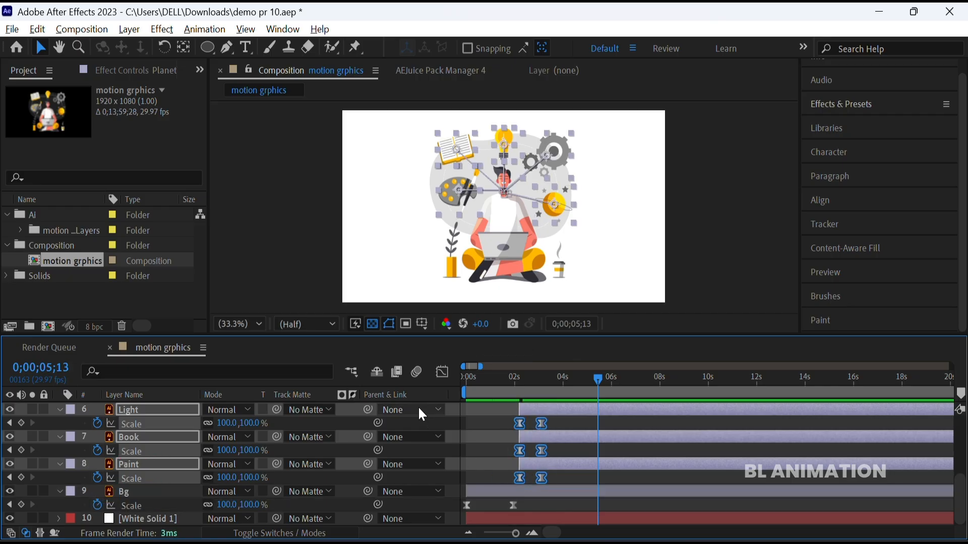
{"action": "left_click", "coordinate": [443, 372]}
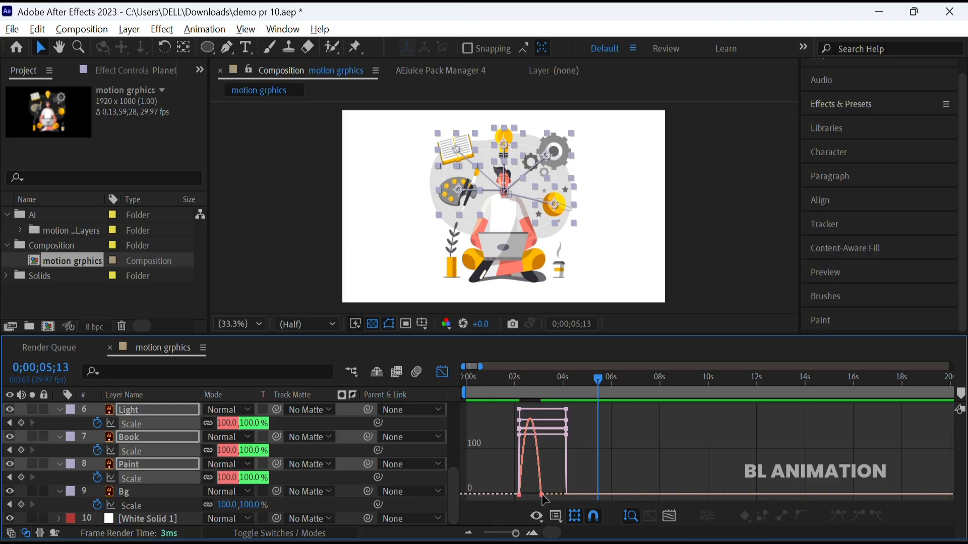
{"action": "left_click", "coordinate": [542, 496]}
{"action": "left_click_drag", "start_coordinate": [535, 497], "coordinate": [505, 495]}
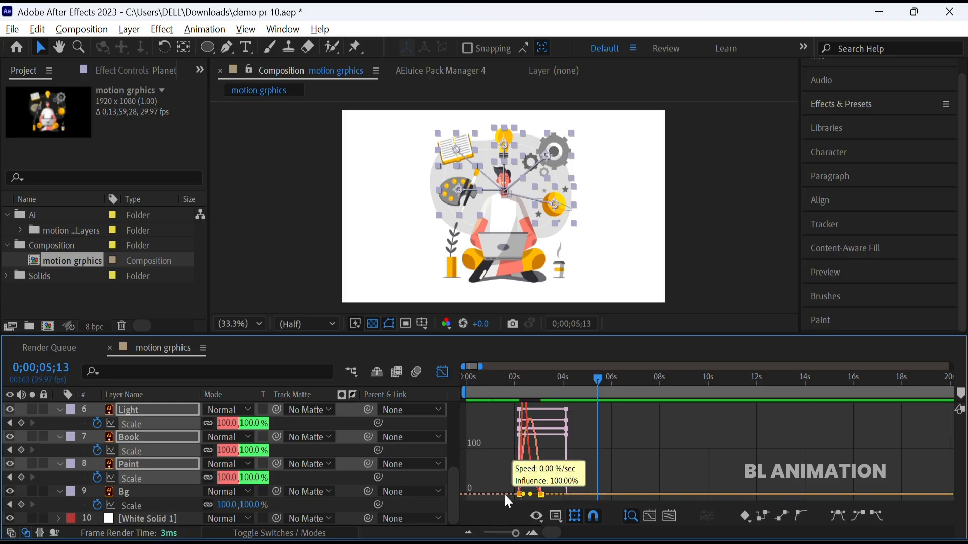
{"action": "left_click", "coordinate": [441, 374]}
{"action": "key", "text": "Home"}
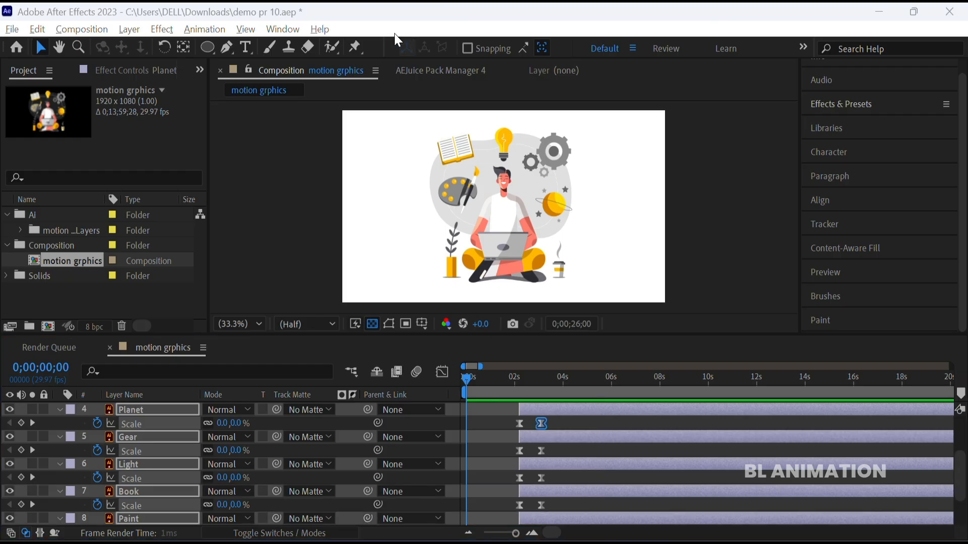
- Shift the five icon layers earlier so that they start at about 1.7 s, and preview the animation
{"action": "left_click", "coordinate": [542, 423]}
{"action": "left_click_drag", "start_coordinate": [528, 412], "coordinate": [519, 413]}
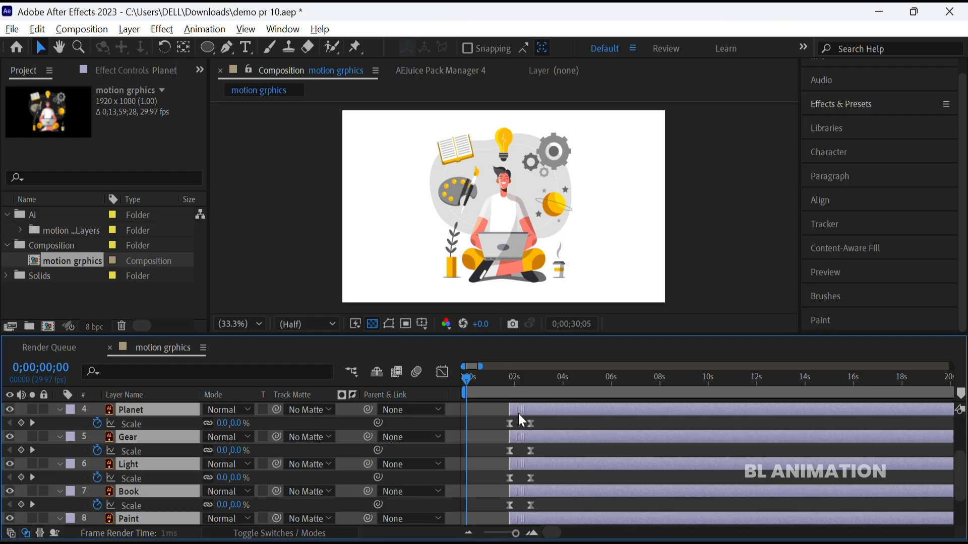
{"action": "left_click_drag", "start_coordinate": [518, 414], "coordinate": [517, 412]}
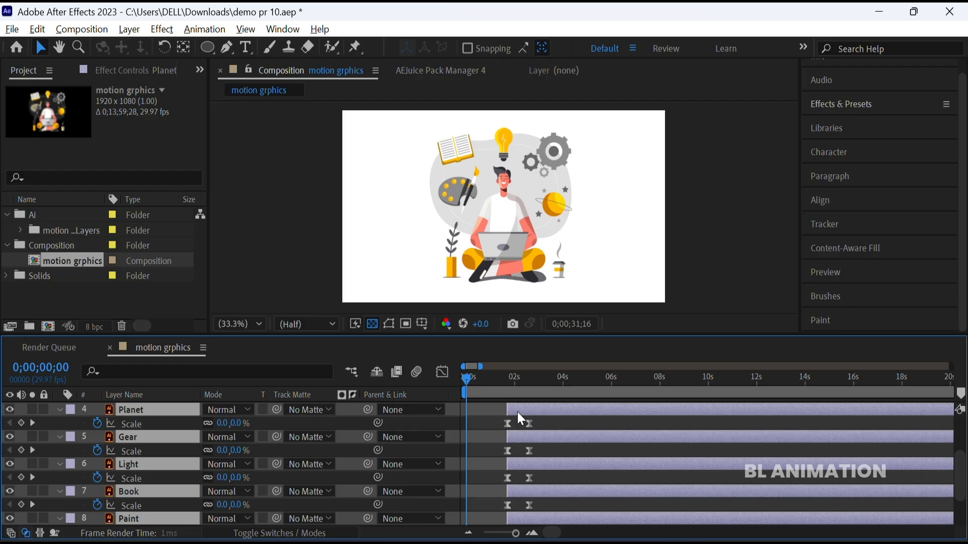
{"action": "key", "text": "space"}
{"action": "left_click_drag", "start_coordinate": [500, 378], "coordinate": [412, 386]}
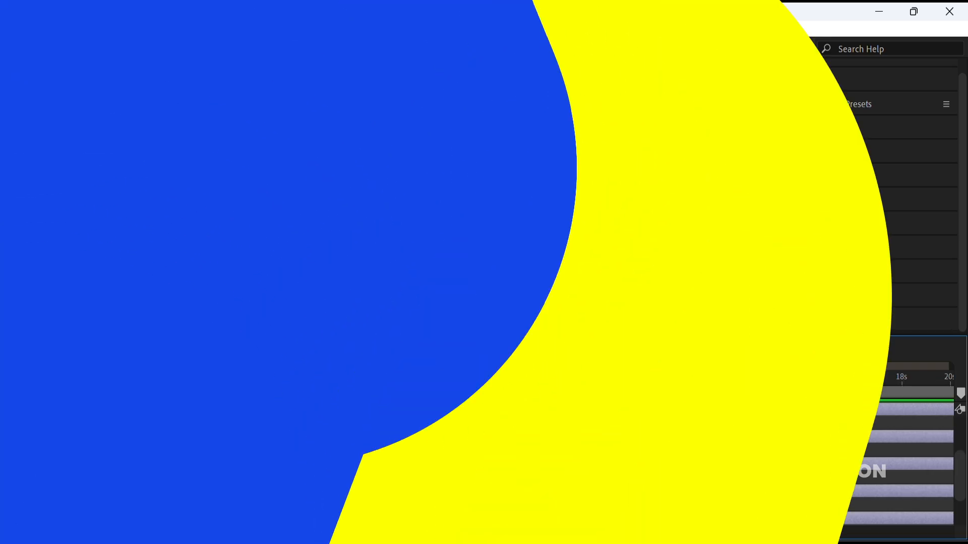